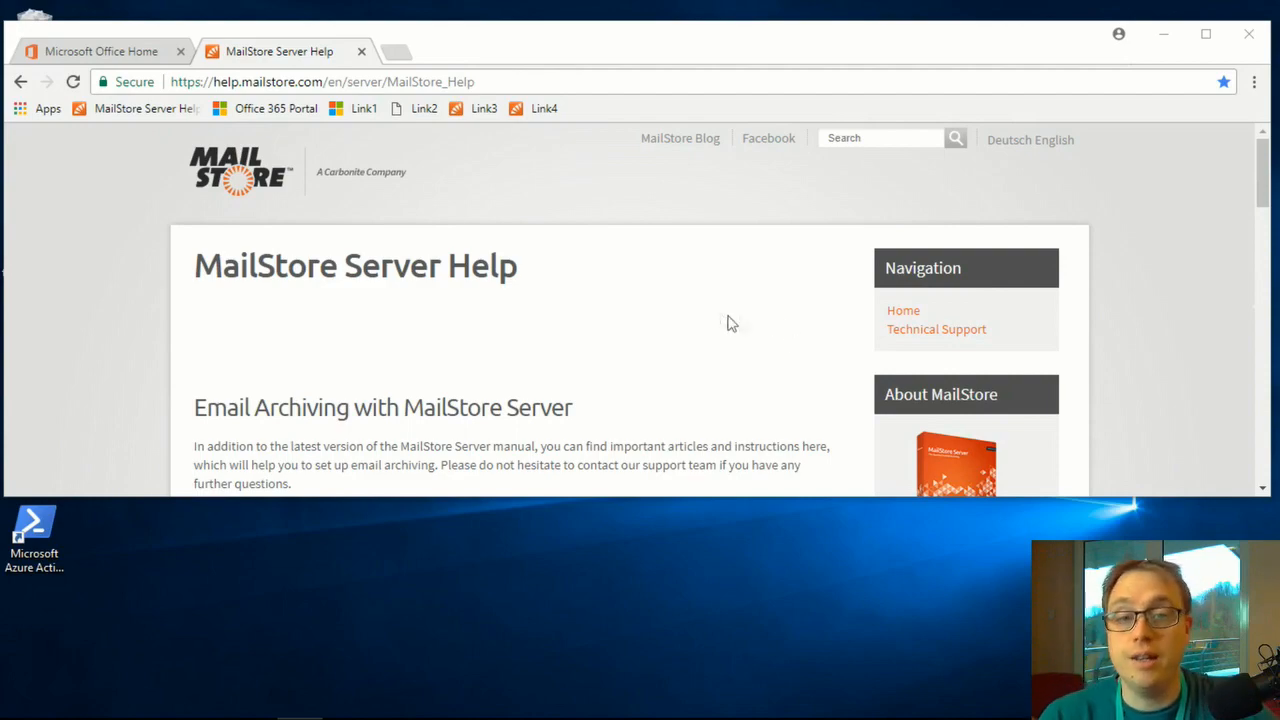
Open the Microsoft Exchange Online / Office 365 implementation guide and go to its Synchronizing Users section.
scroll(726, 323, "down", 5)
scroll(714, 320, "down", 2)
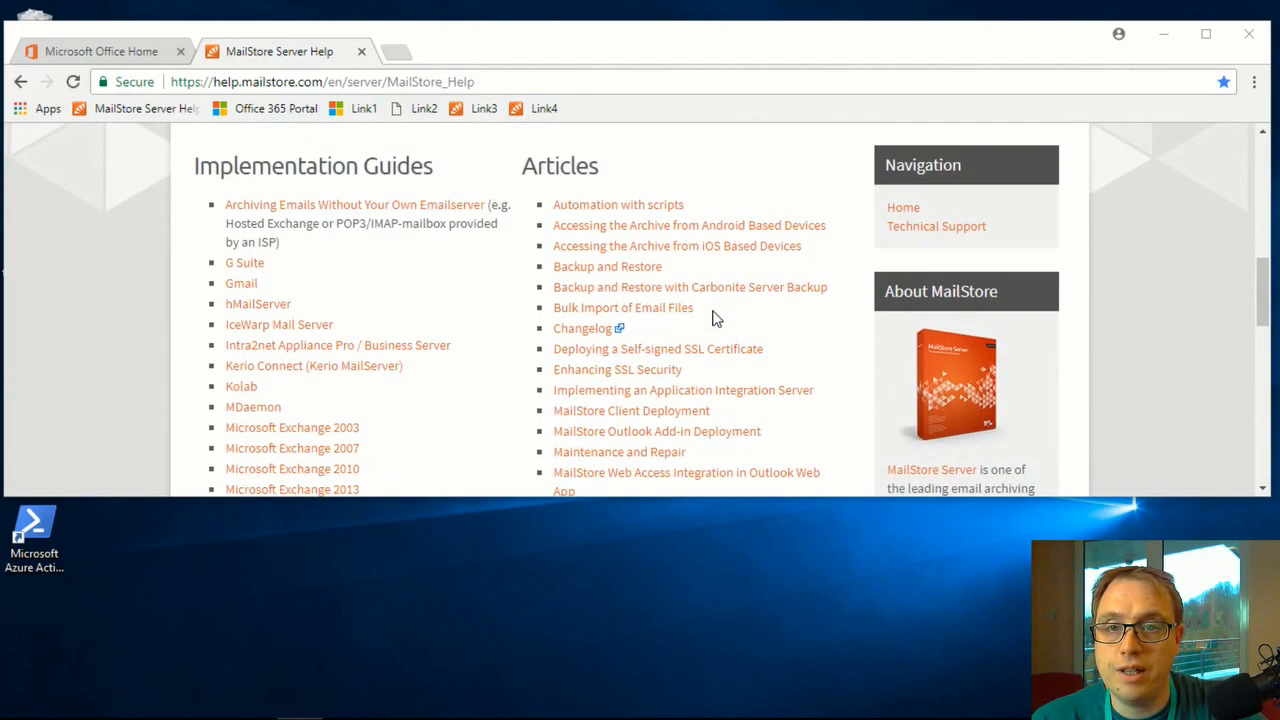
scroll(714, 318, "down", 1)
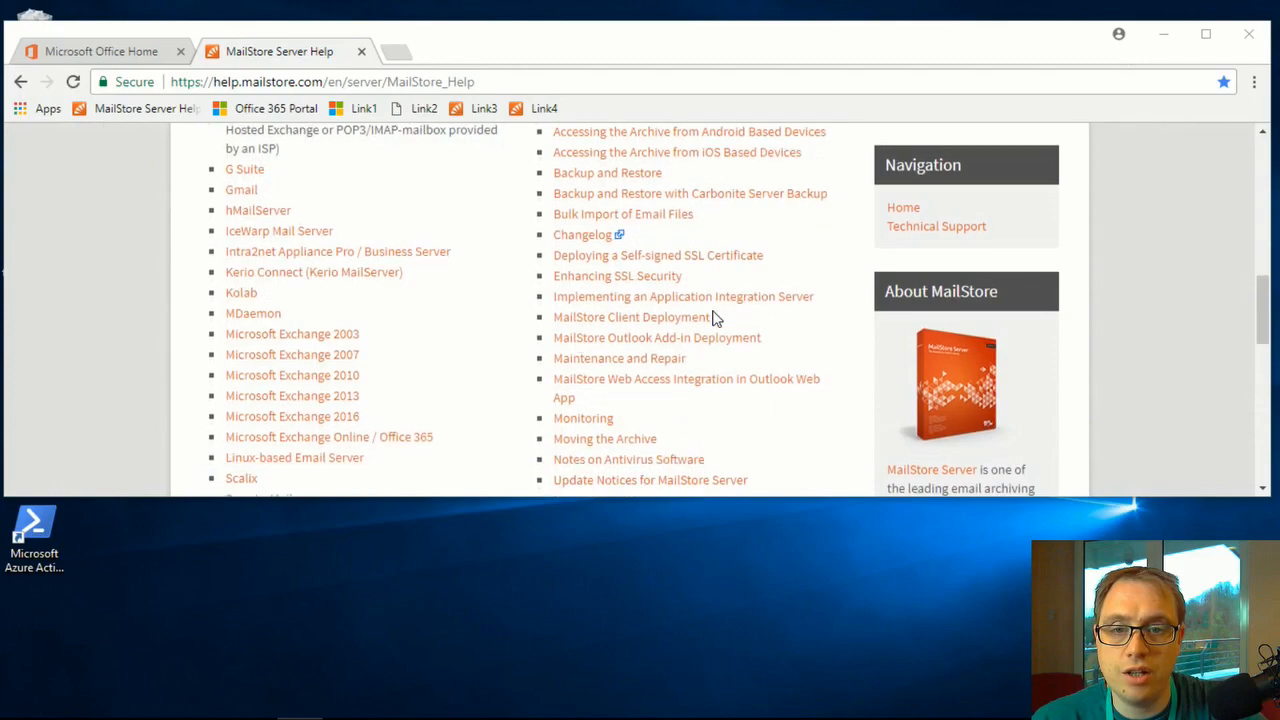
left_click(423, 440)
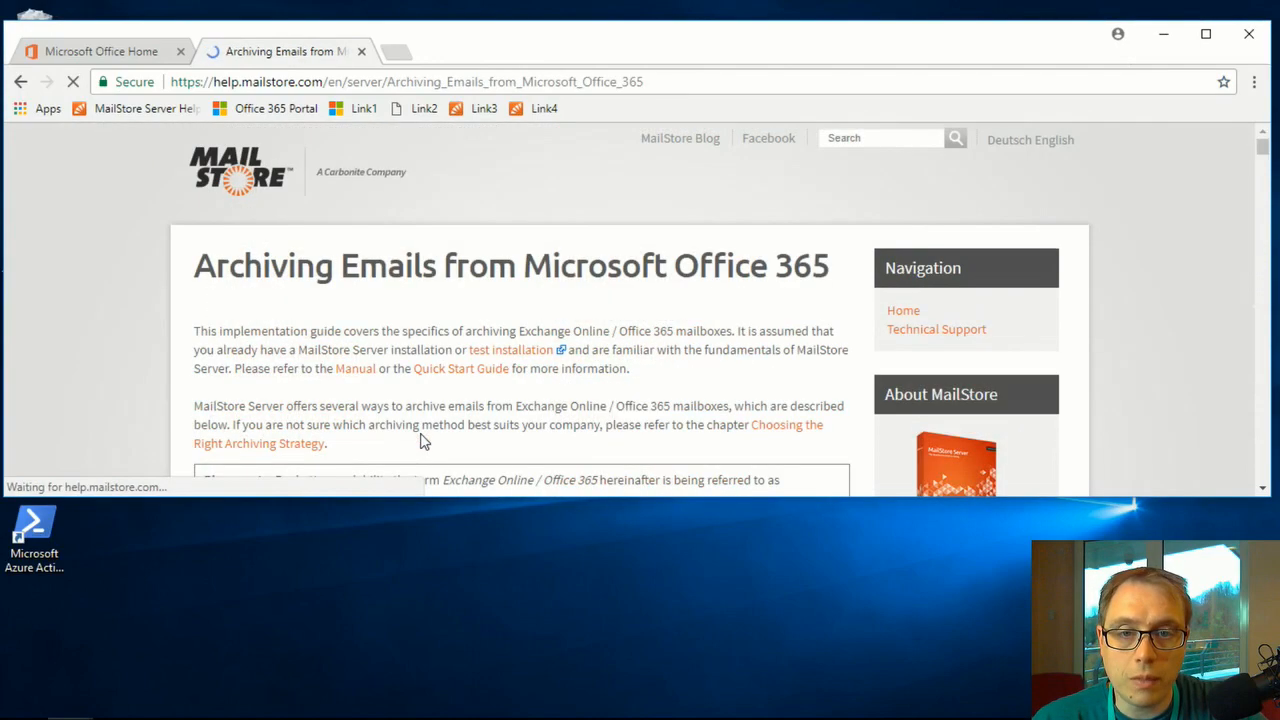
scroll(415, 432, "down", 3)
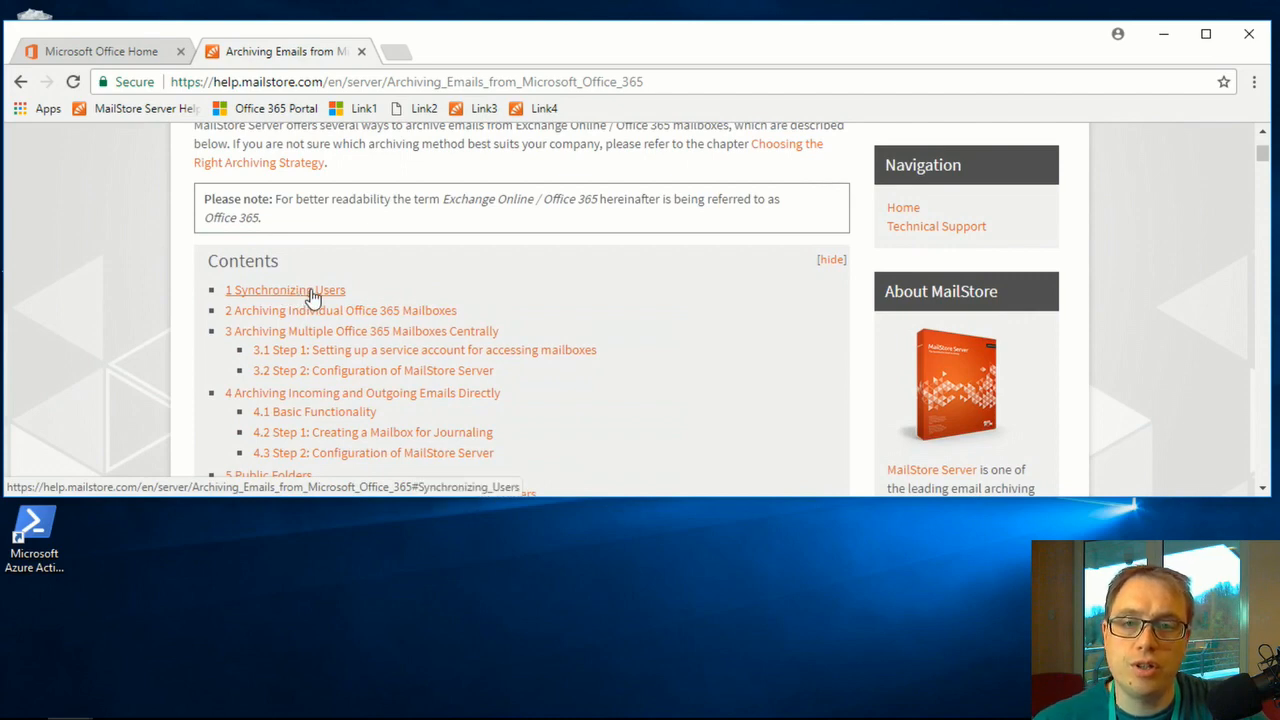
left_click(313, 293)
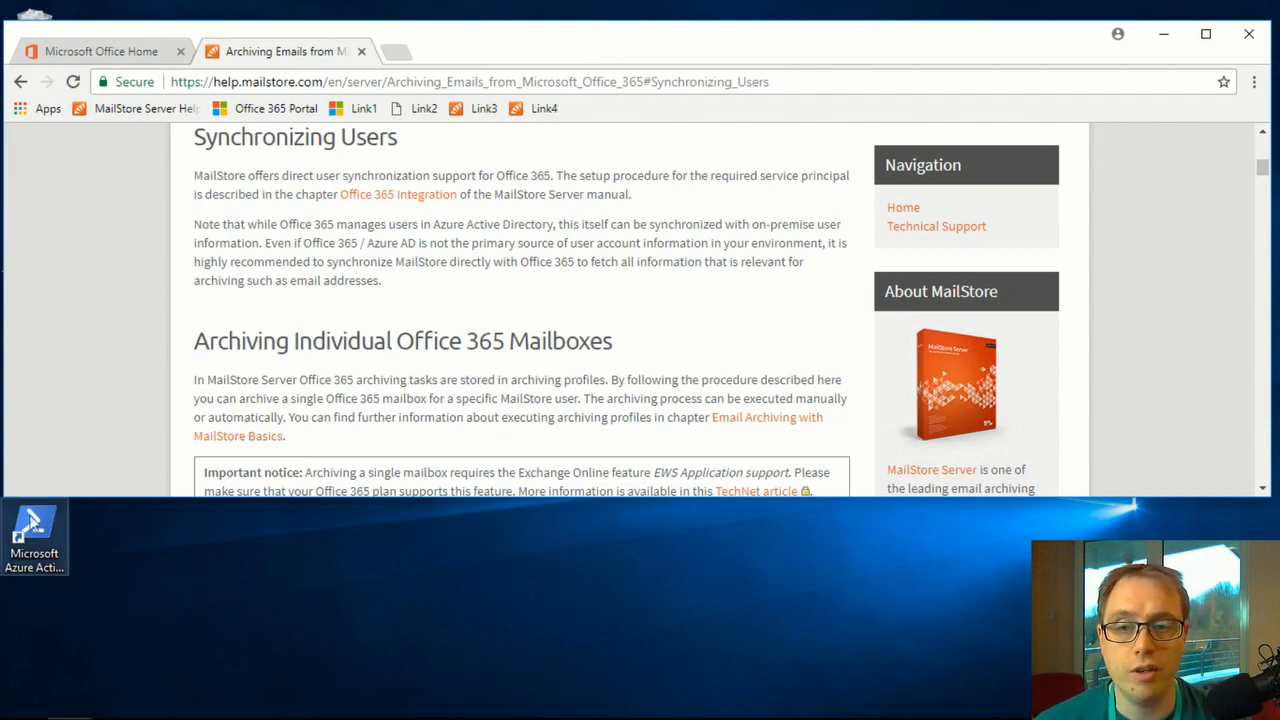
Launch the Microsoft Azure Active Directory Module for Windows PowerShell and open the bookmarked help page on preparing the Office 365 tenant.
left_click(34, 528)
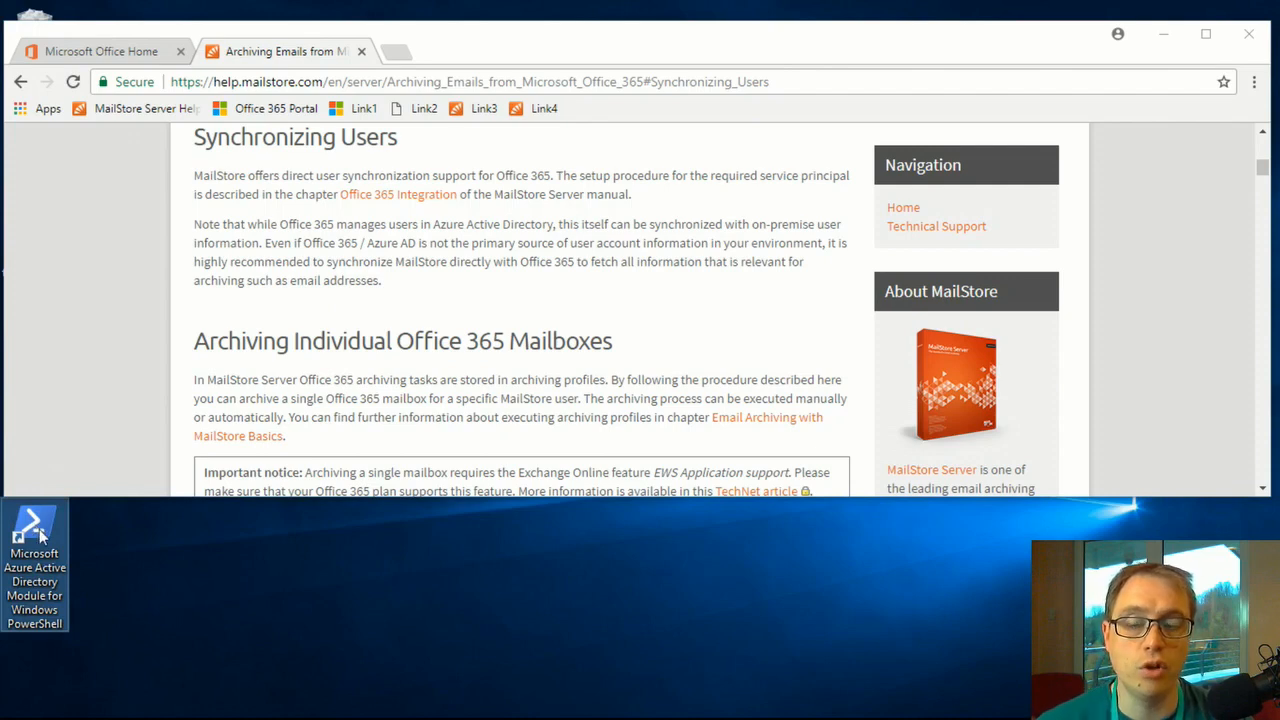
double_click(36, 530)
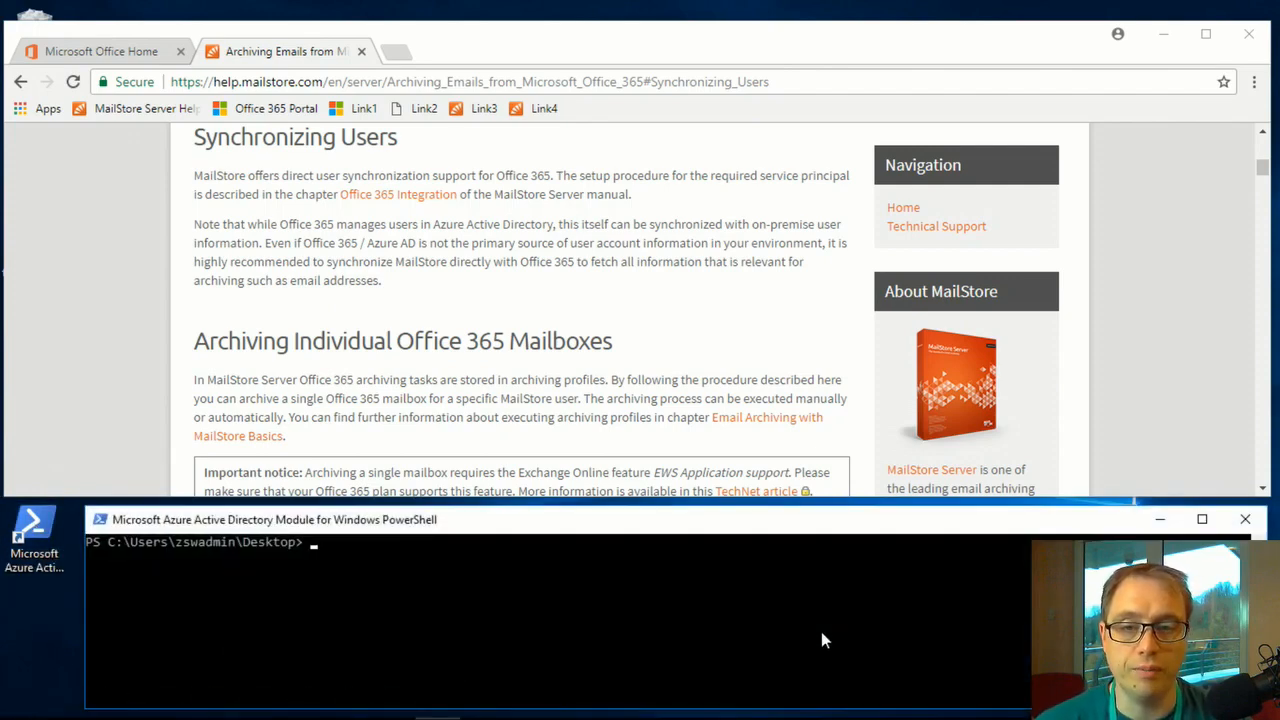
left_click(476, 112)
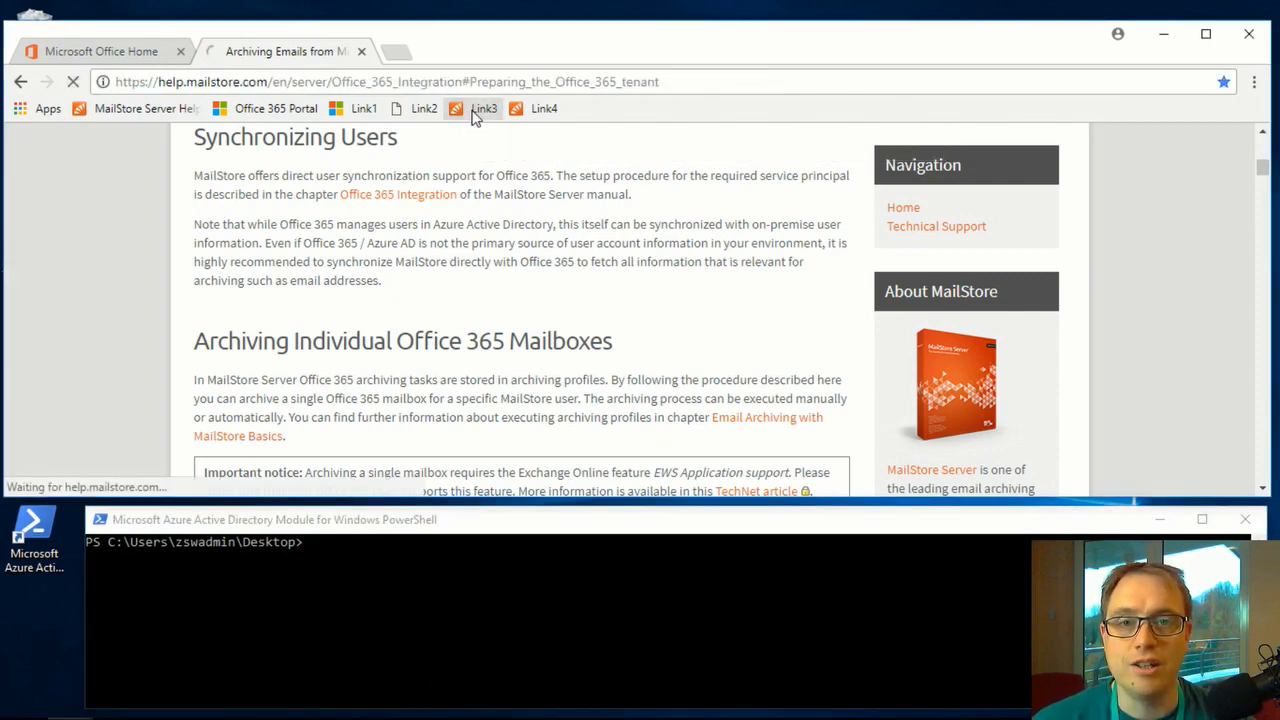
Copy the global Azure Cloud command Connect-MsolService -AzureEnvironment AzureCloud from the help page and run it in PowerShell.
scroll(517, 255, "down", 3)
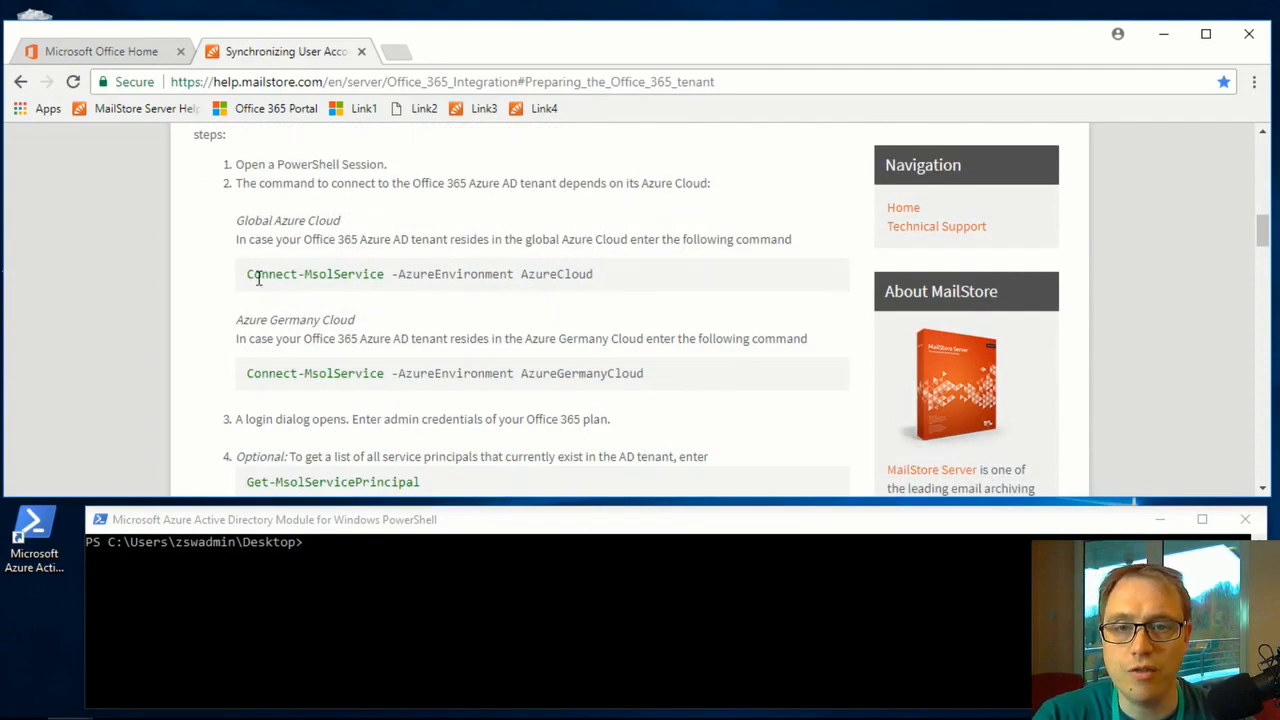
left_click_drag(248, 274, 594, 277)
right_click(586, 278)
left_click(598, 289)
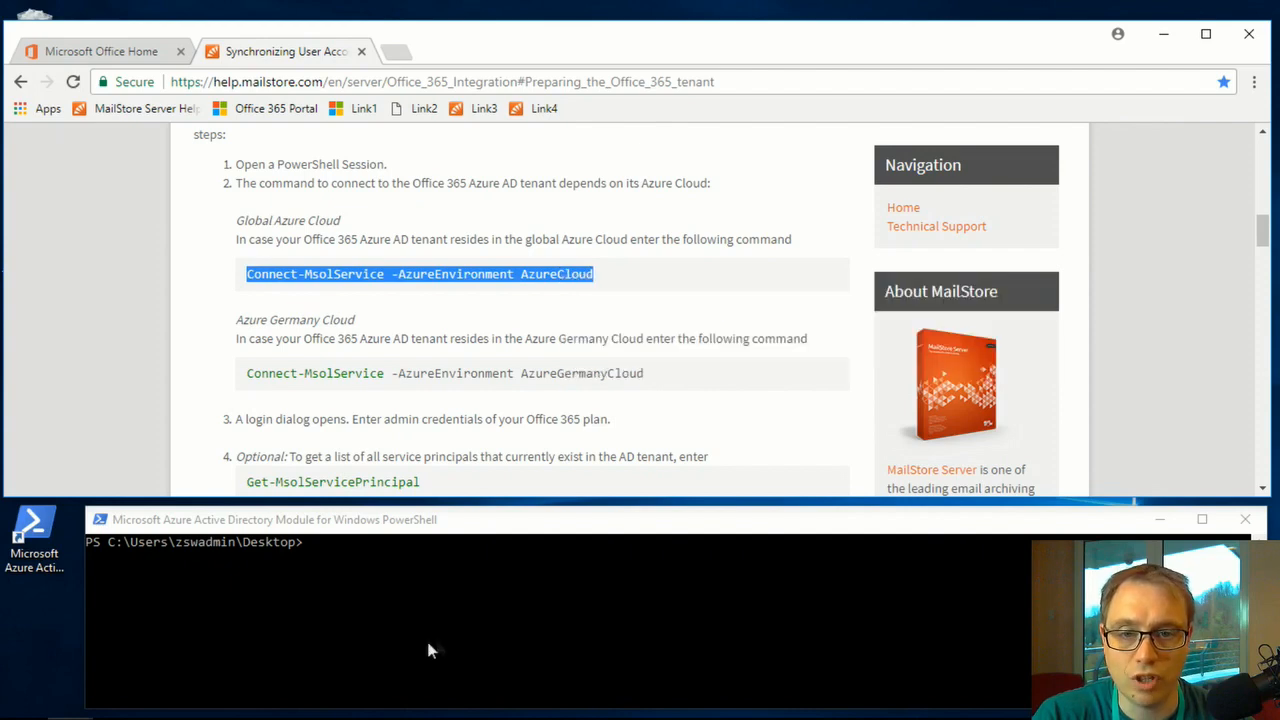
left_click(414, 580)
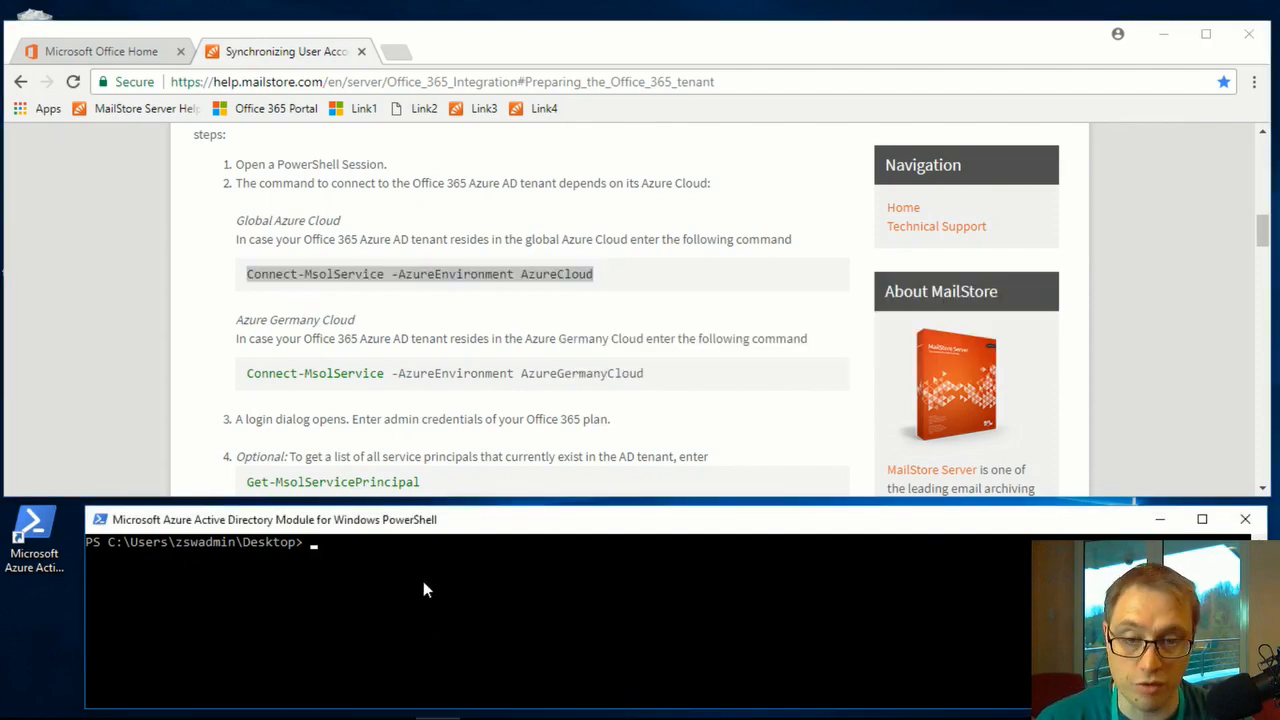
right_click(423, 590)
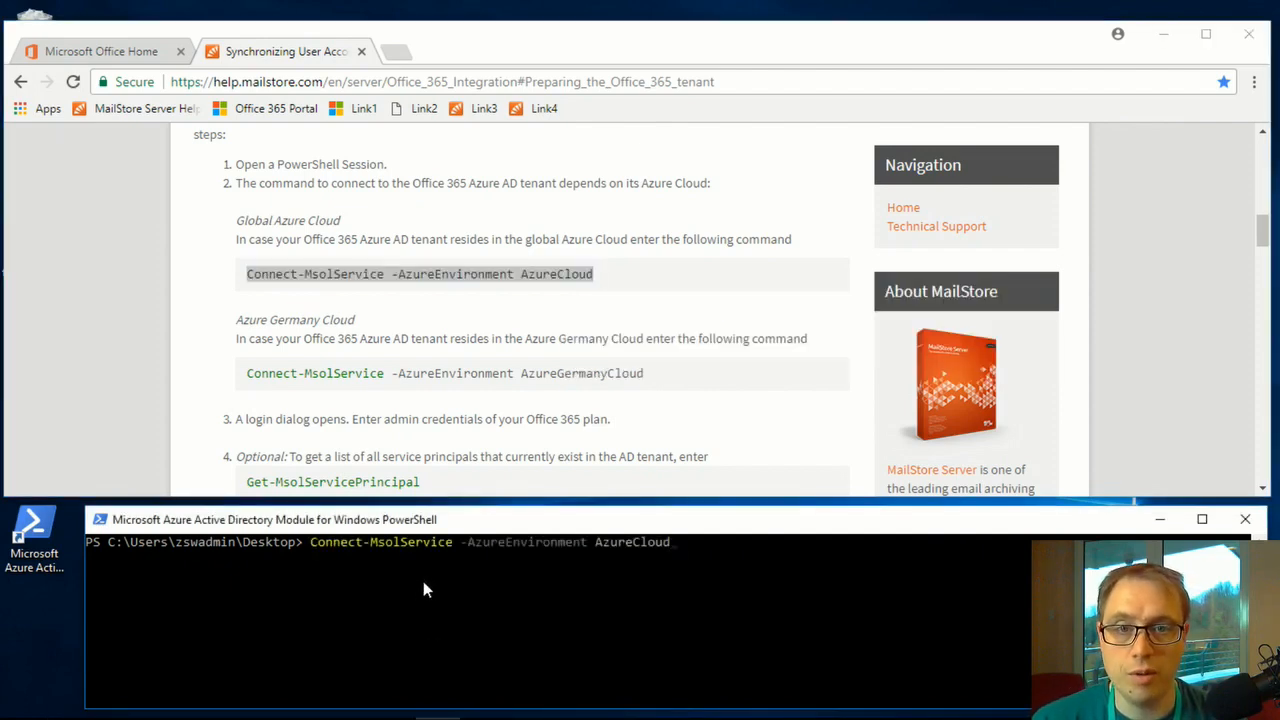
key("Return")
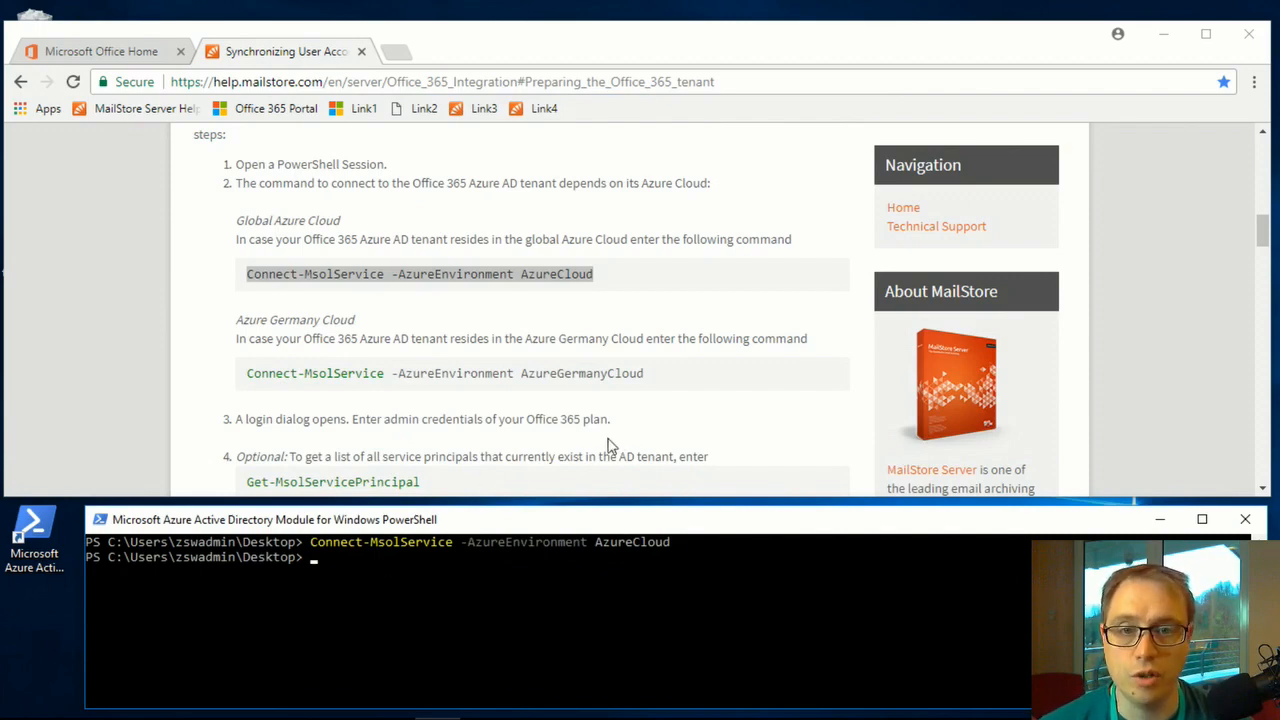
List the tenant's existing service principals by running the help page's Get-MsolServicePrincipal command in PowerShell.
scroll(603, 322, "down", 2)
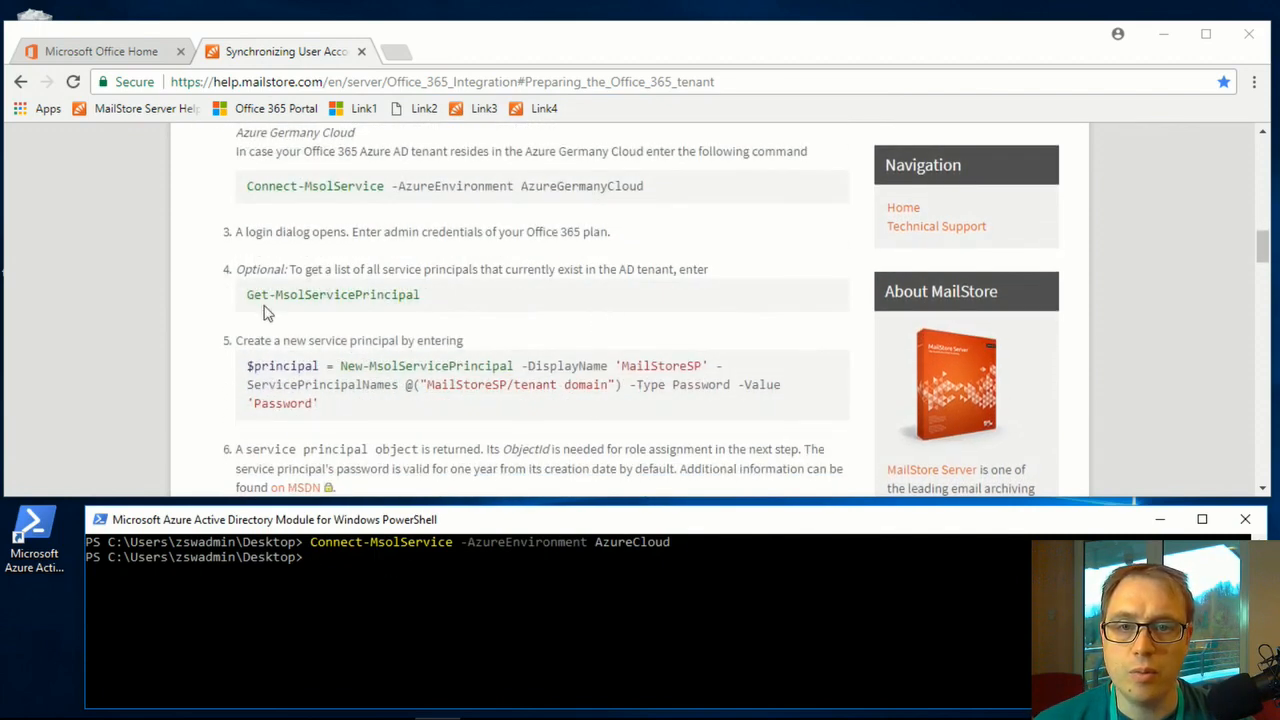
left_click_drag(249, 298, 432, 297)
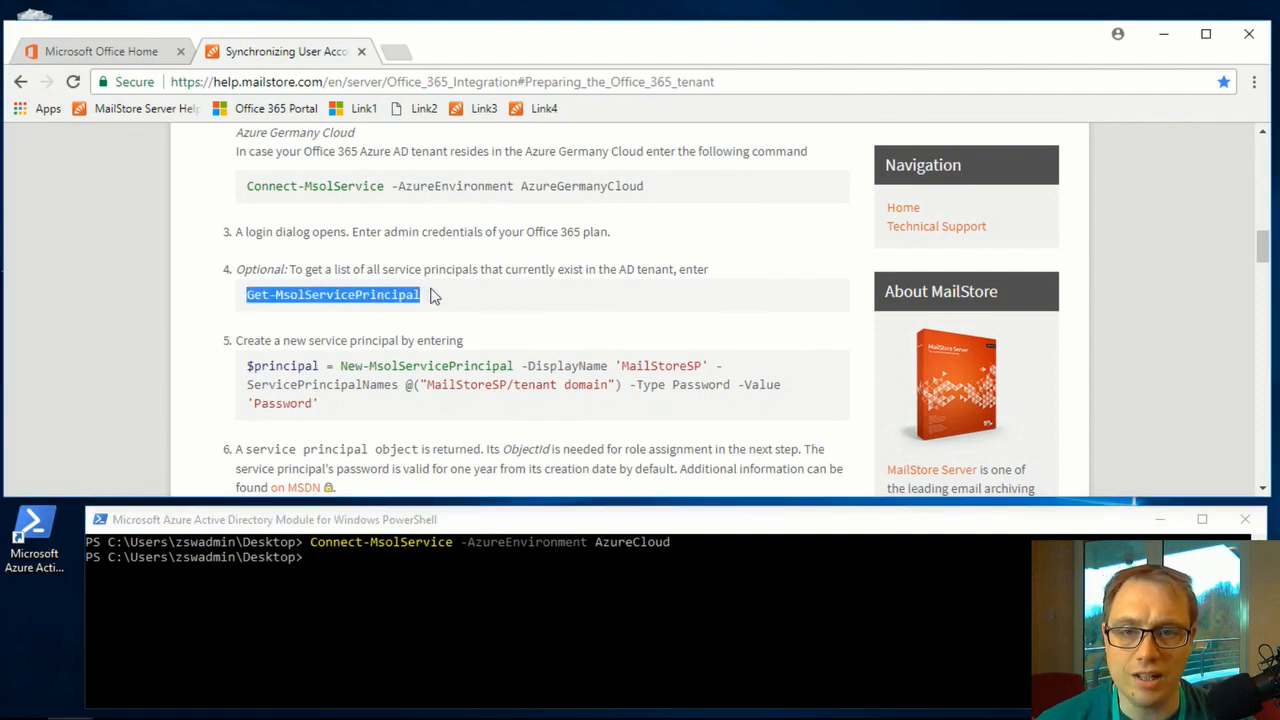
left_click(436, 575)
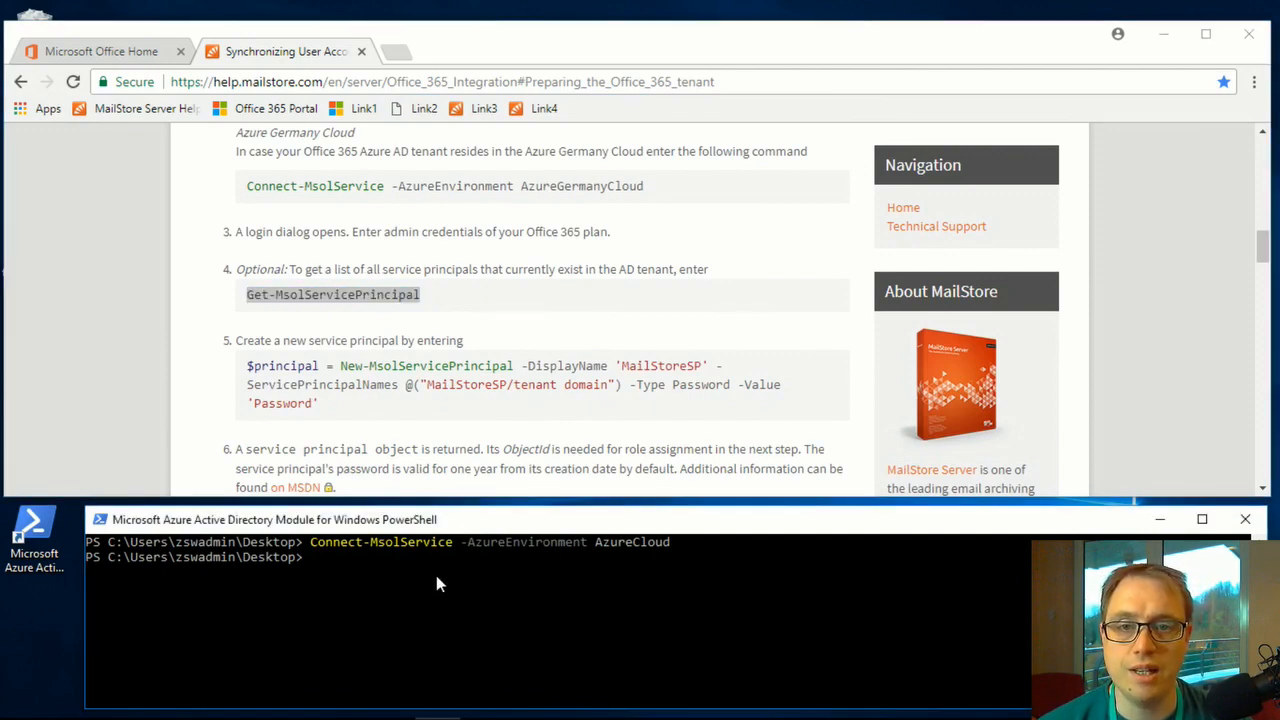
right_click(493, 573)
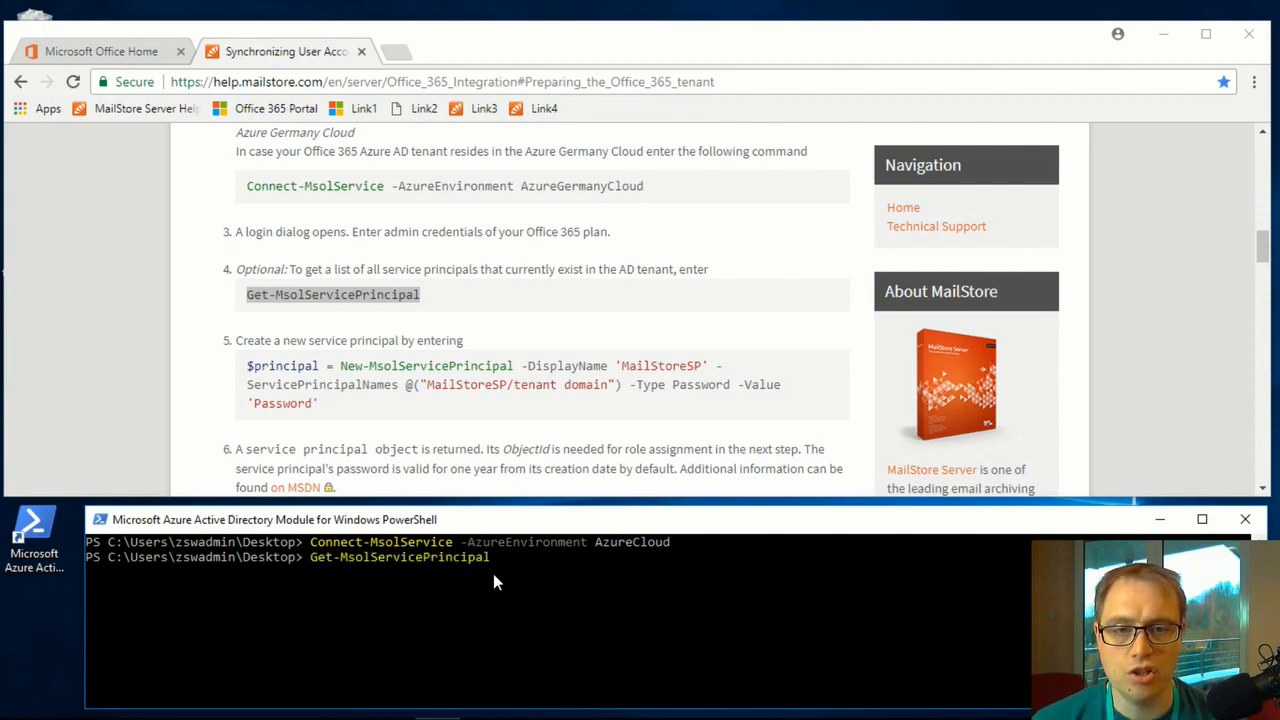
key("Return")
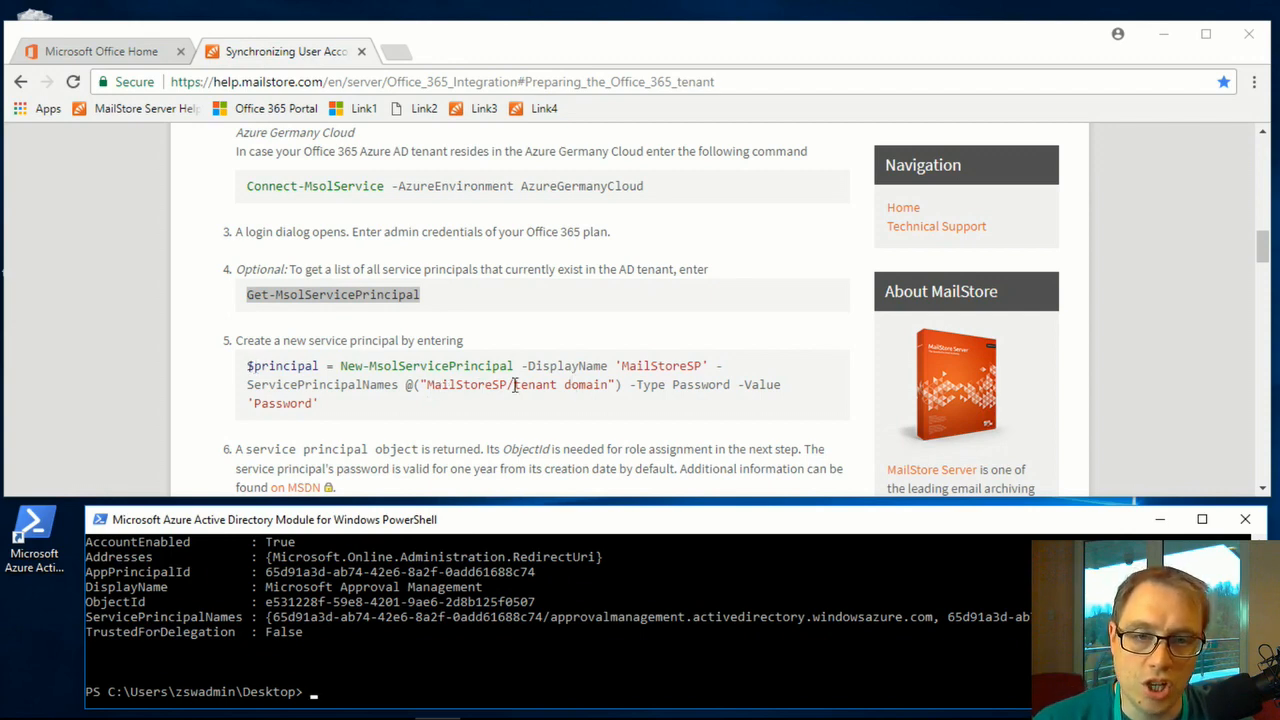
Run the New-MsolServicePrincipal command from the Create MailStoreSP notes to create MailStoreSP for email-archiver.co.uk, including the service principal password.
left_click_drag(513, 385, 605, 387)
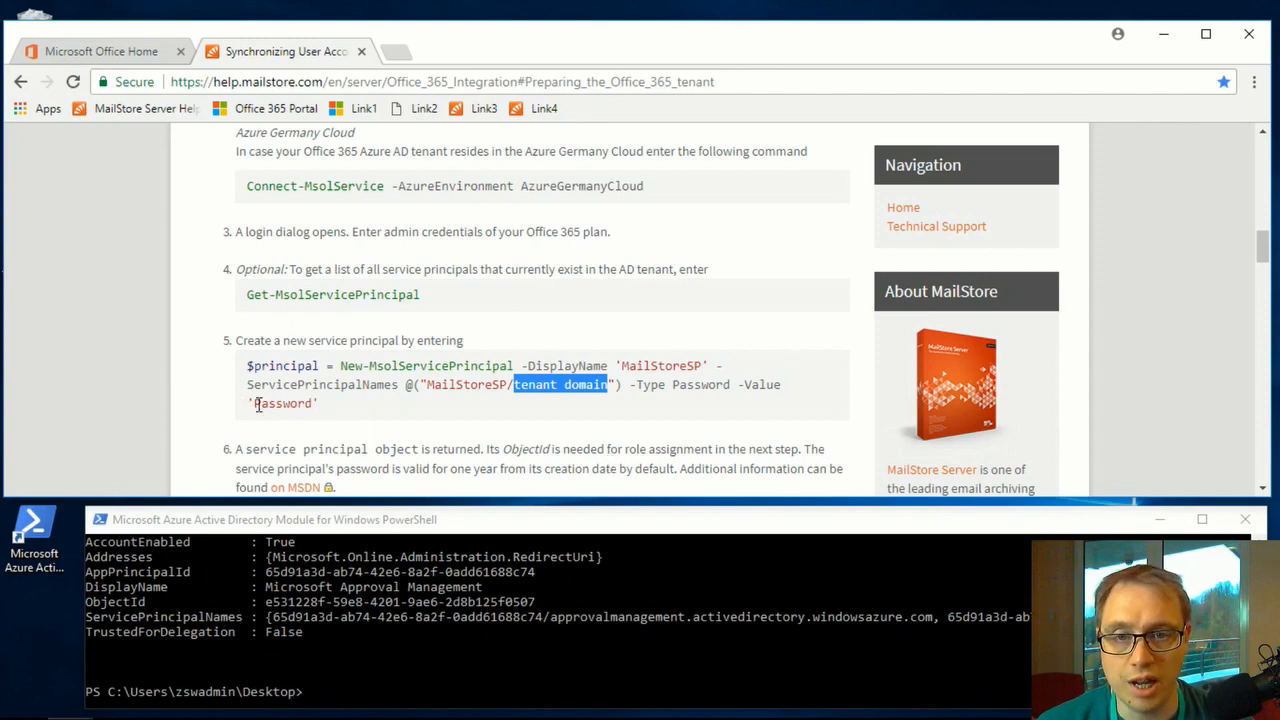
mouse_move(530, 718)
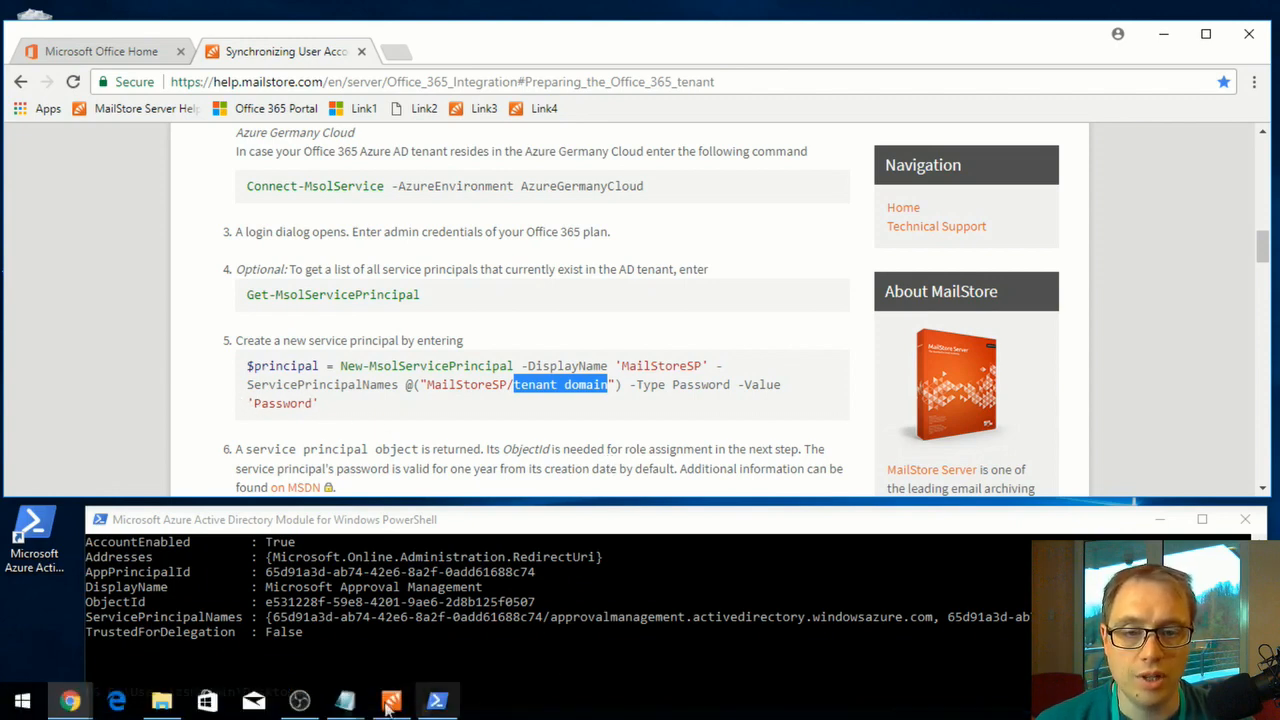
mouse_move(344, 703)
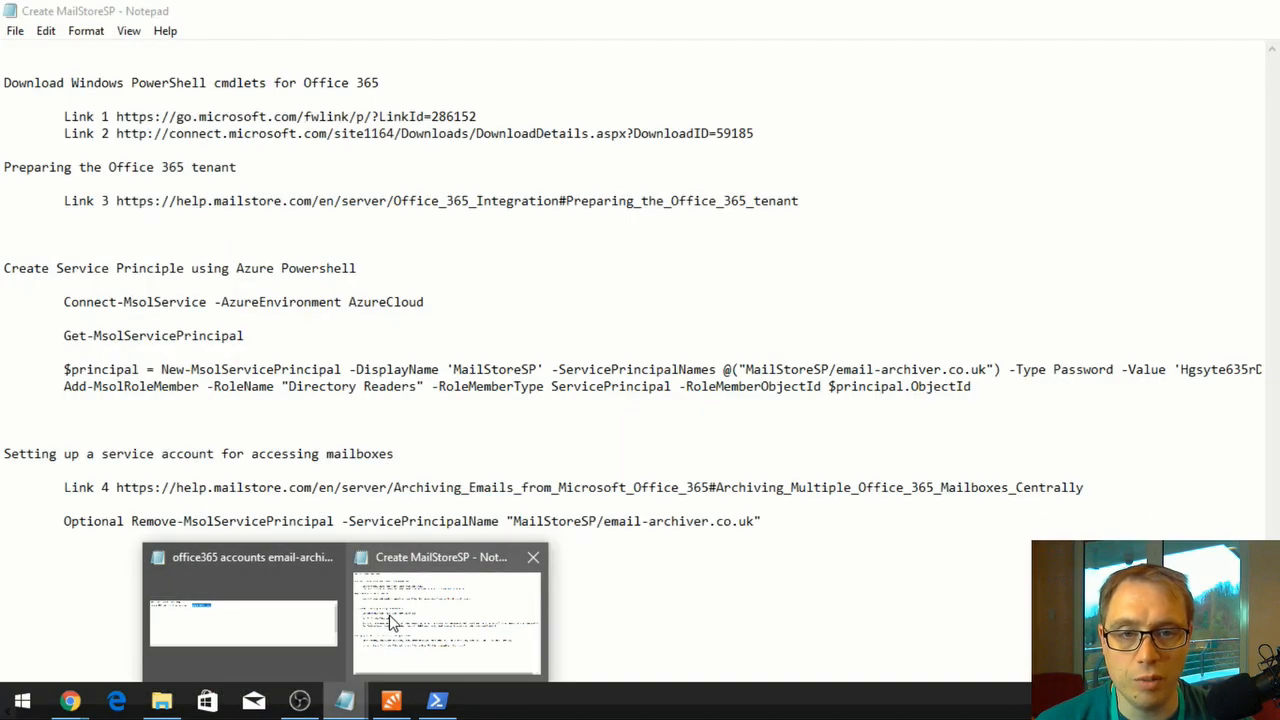
left_click(393, 615)
left_click_drag(64, 370, 1262, 370)
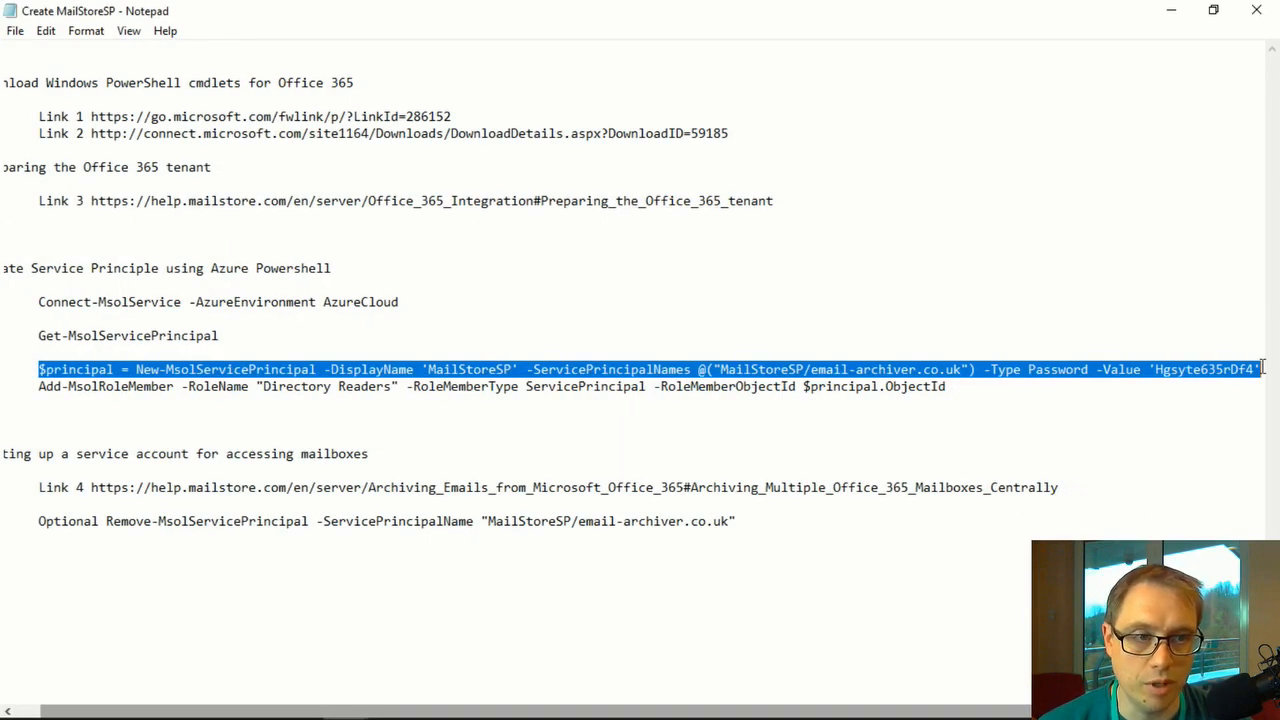
left_click(1173, 16)
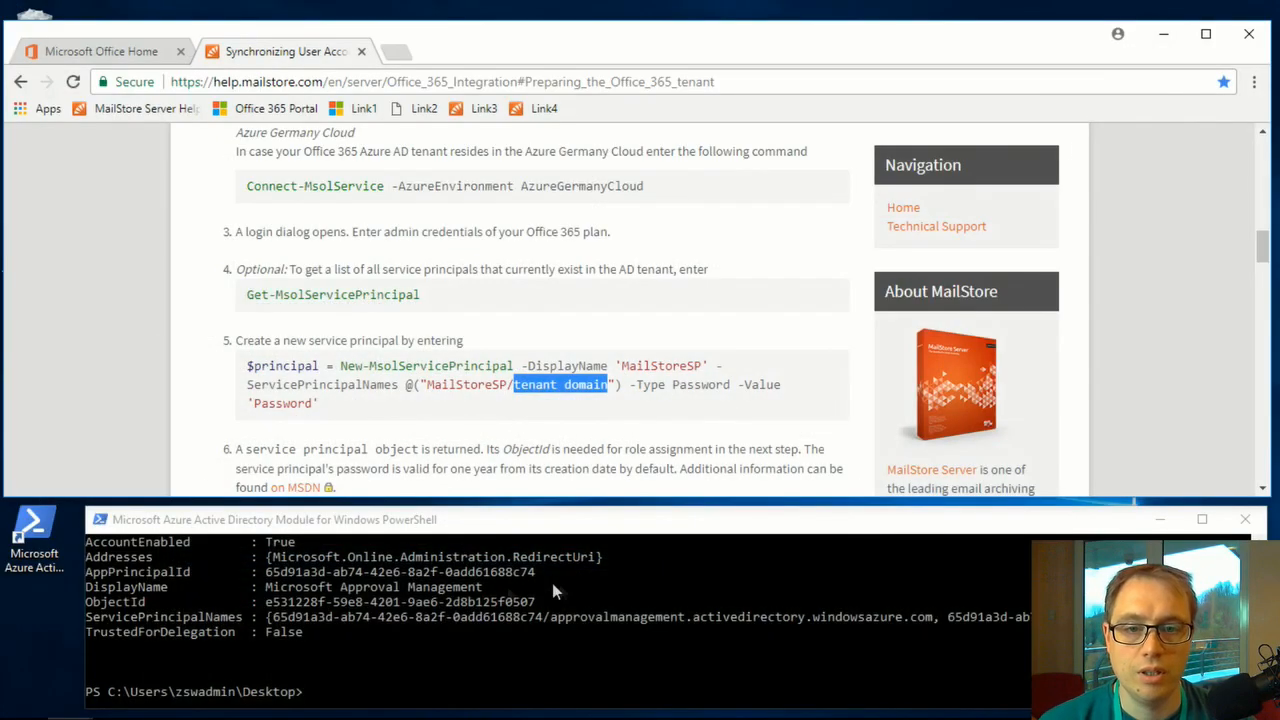
left_click(529, 652)
right_click(529, 652)
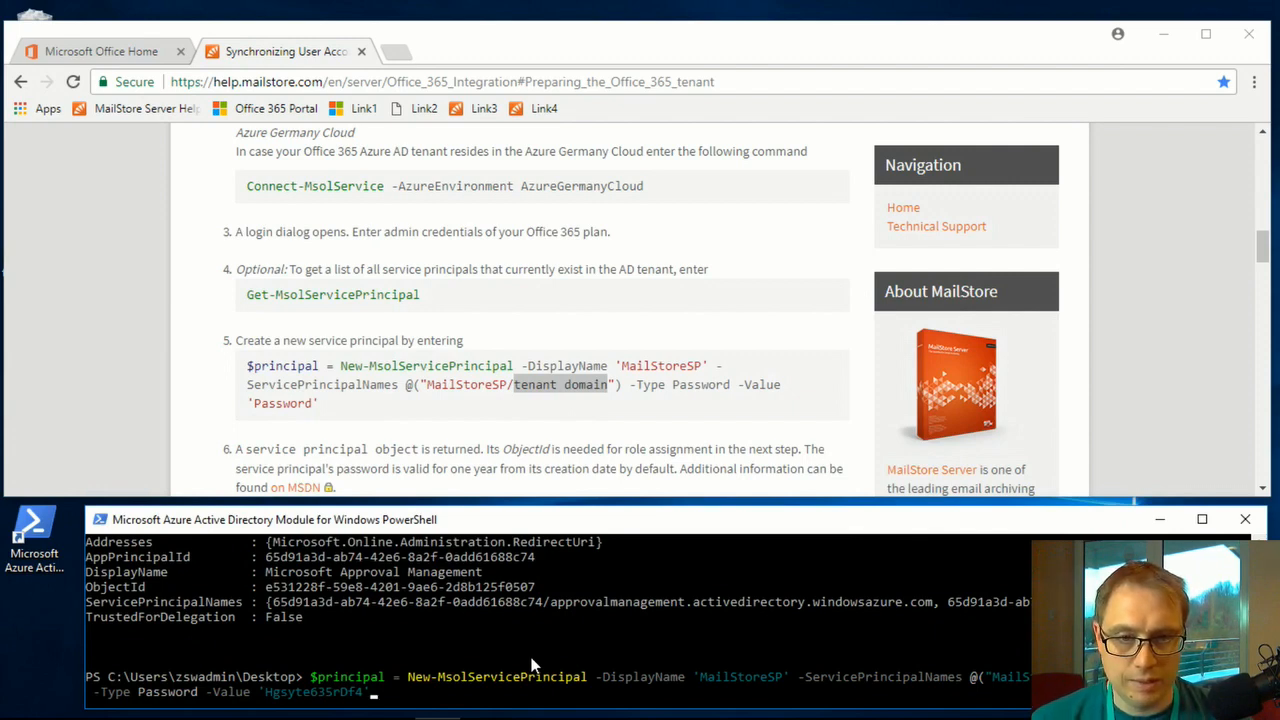
key("Return")
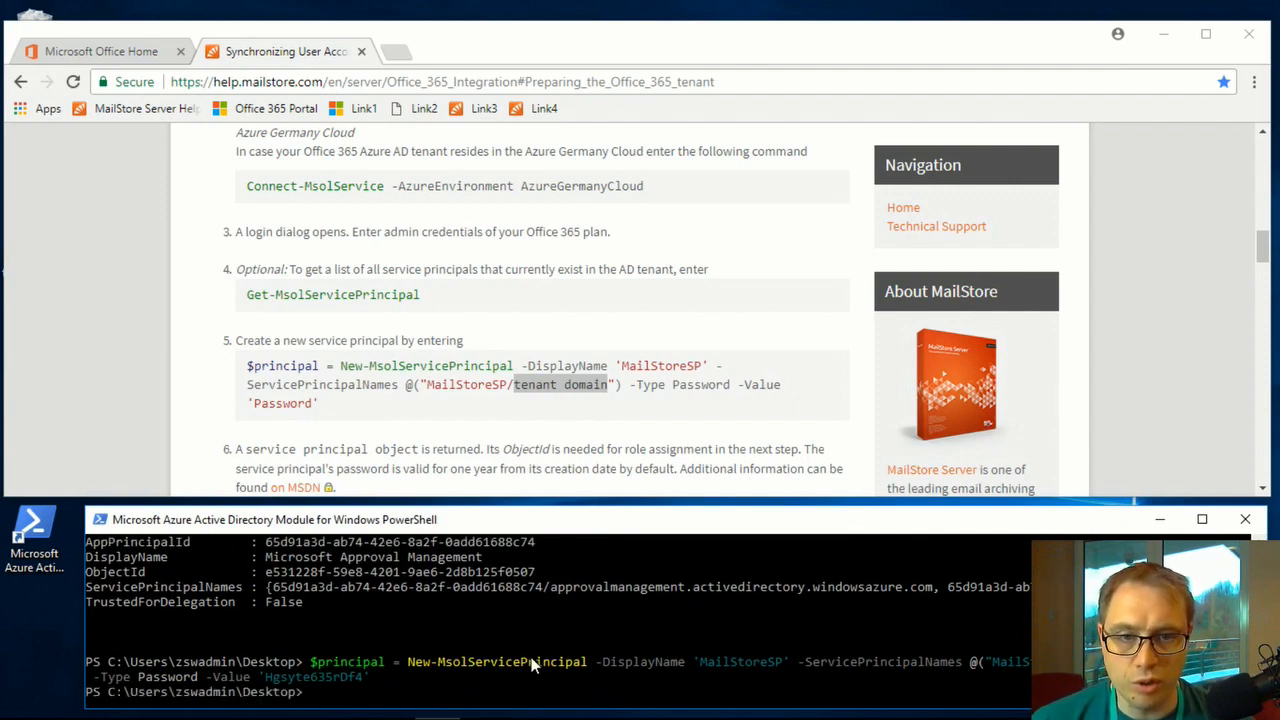
Assign the Directory Readers role to the service principal by running the help page's Add-MsolRoleMember command in PowerShell.
scroll(341, 427, "down", 3)
scroll(341, 427, "down", 1)
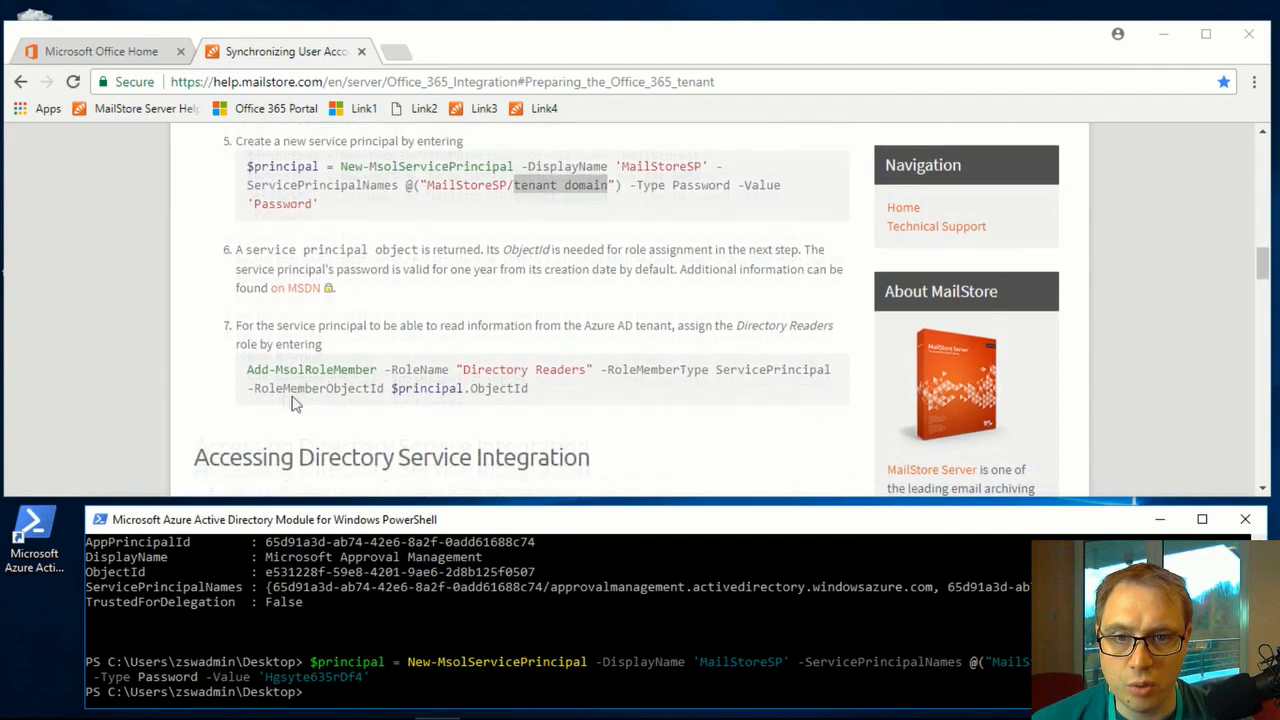
left_click_drag(249, 288, 557, 317)
right_click(496, 310)
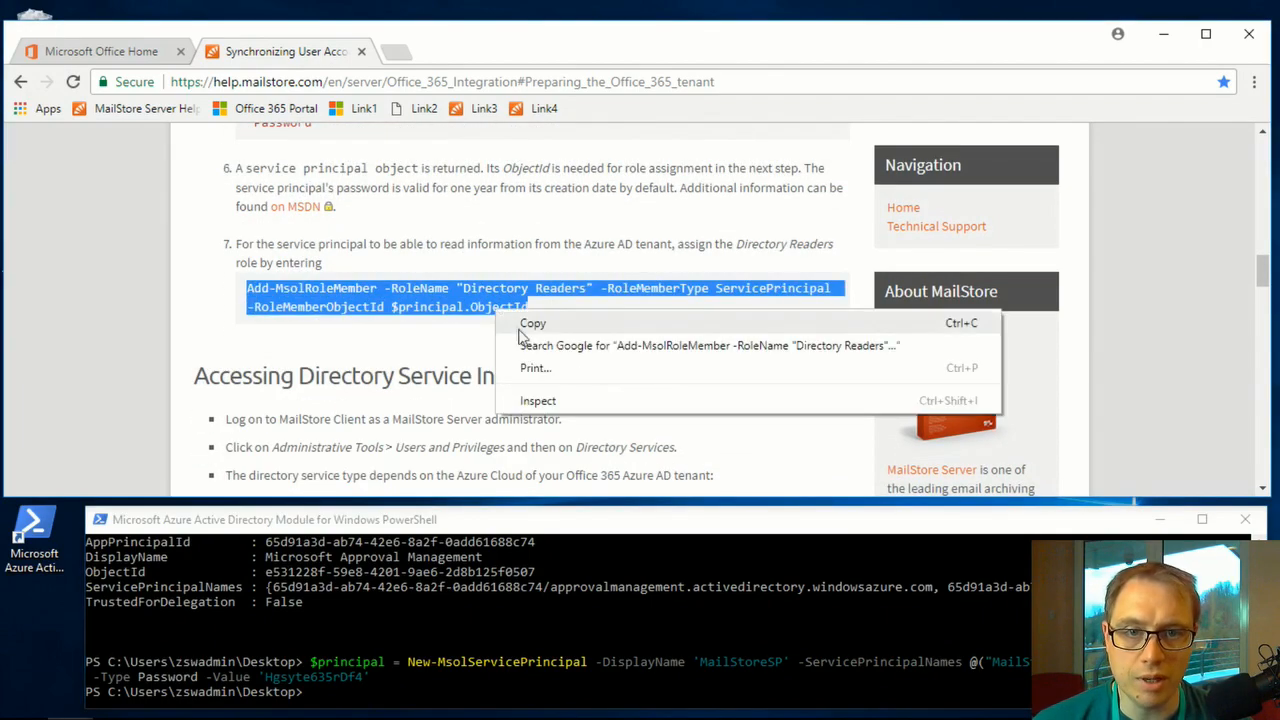
left_click(530, 324)
left_click(390, 695)
right_click(390, 695)
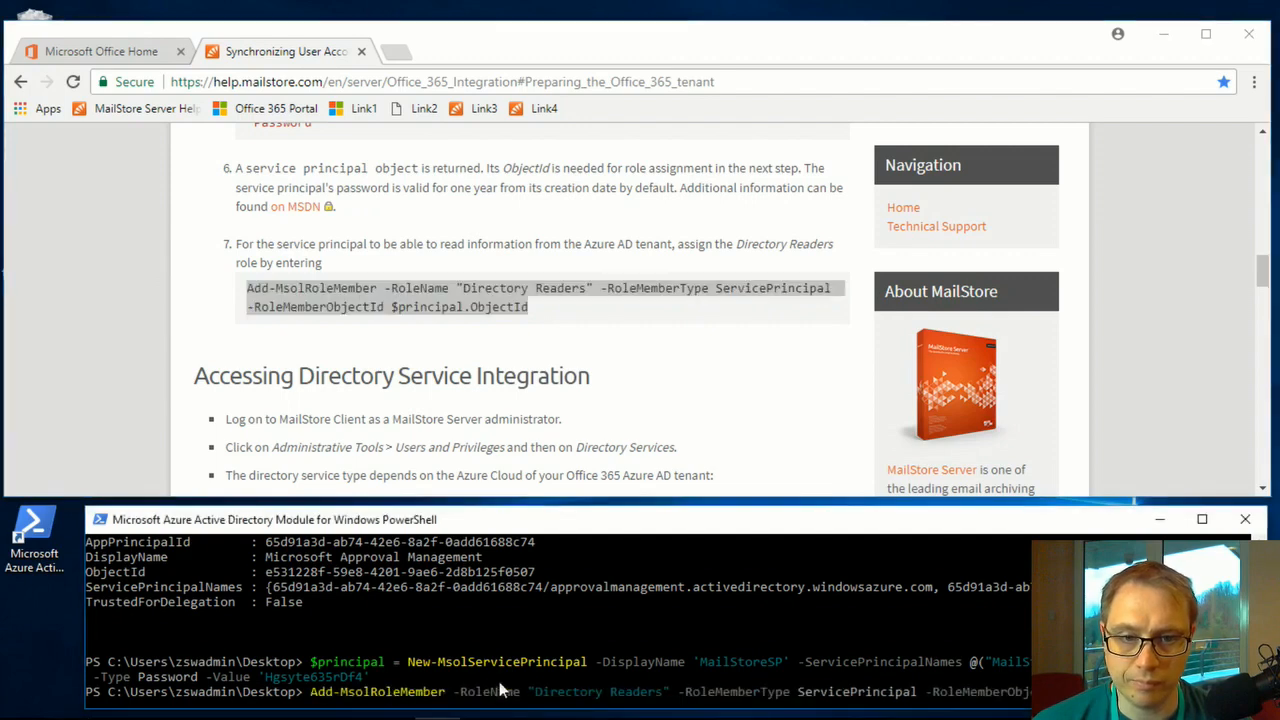
key("Return")
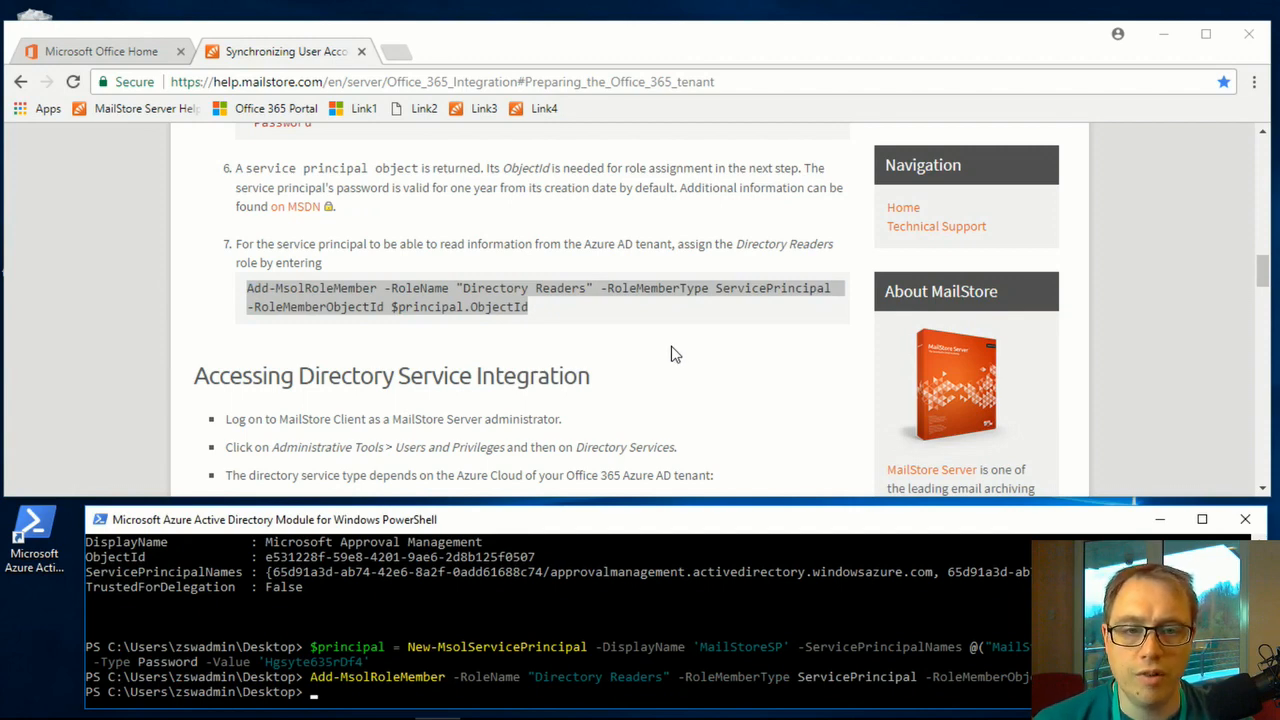
Switch to MailStore Server and open the Directory Services settings under Users and Archives.
scroll(673, 353, "down", 2)
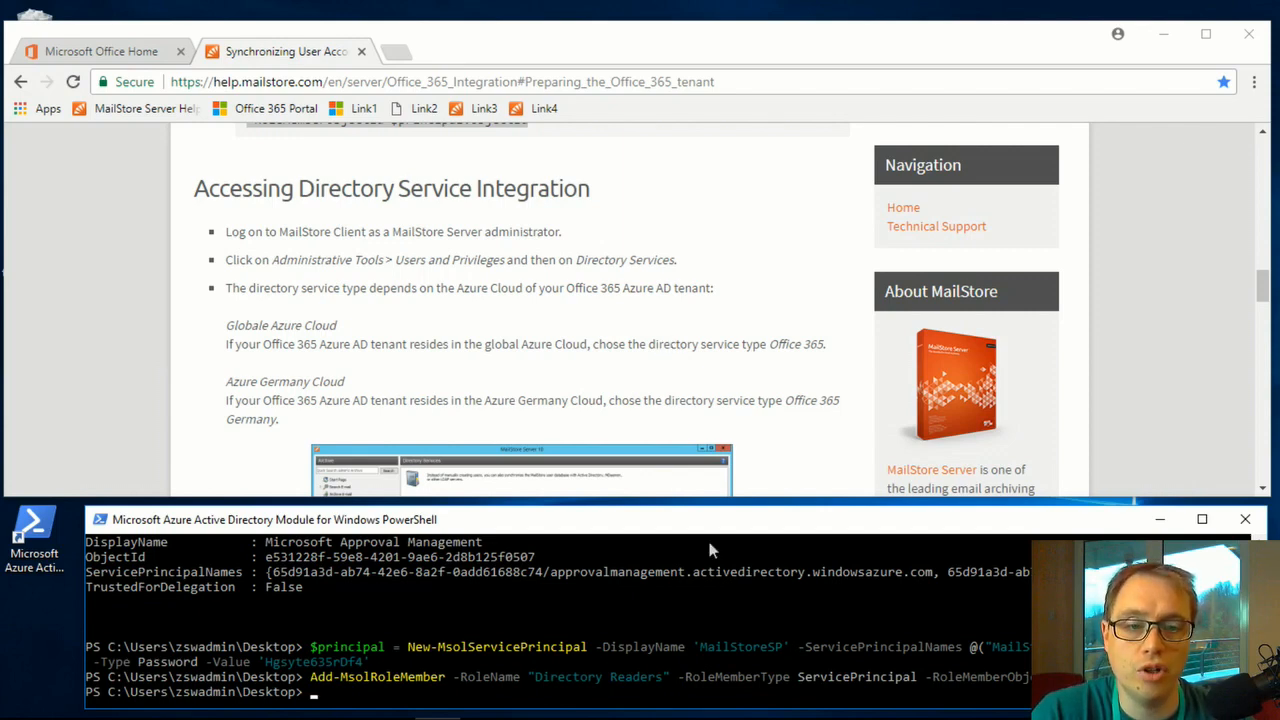
mouse_move(600, 718)
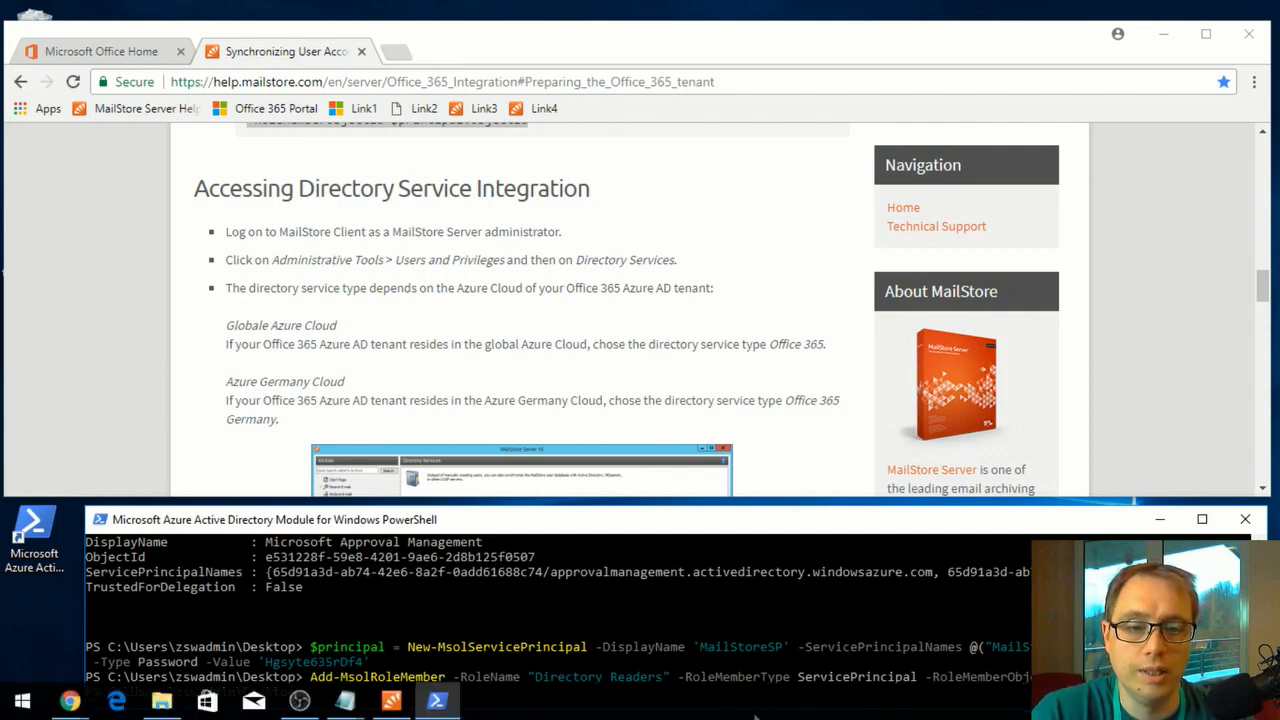
left_click(394, 703)
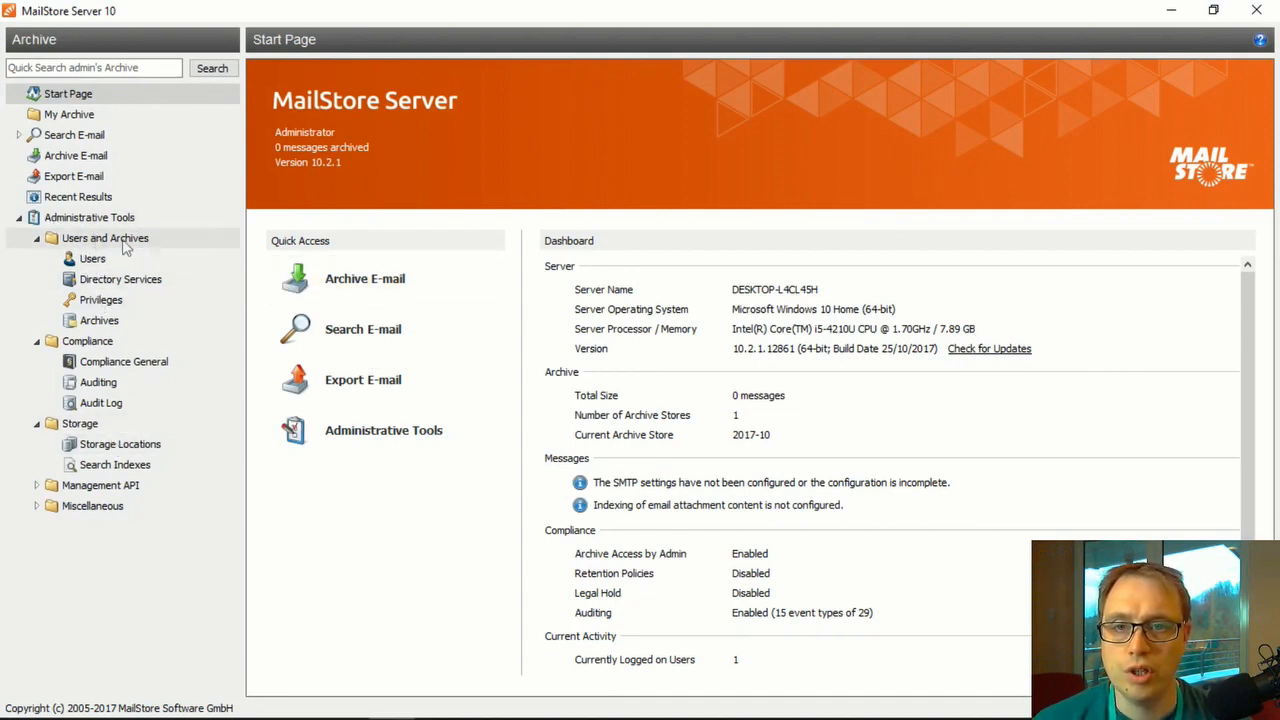
left_click(120, 280)
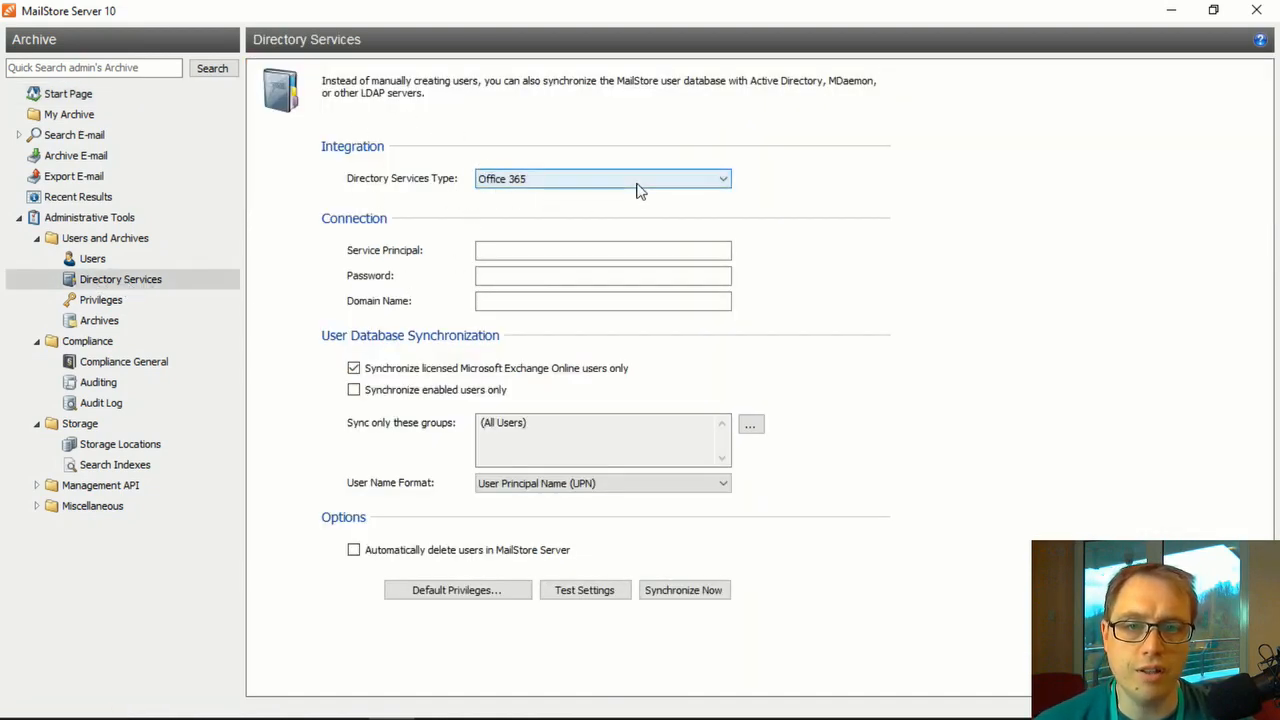
Fill in the service principal as MailStoreSP/email-archiver.co.uk, copied from the Create MailStoreSP notes in Notepad.
left_click(584, 250)
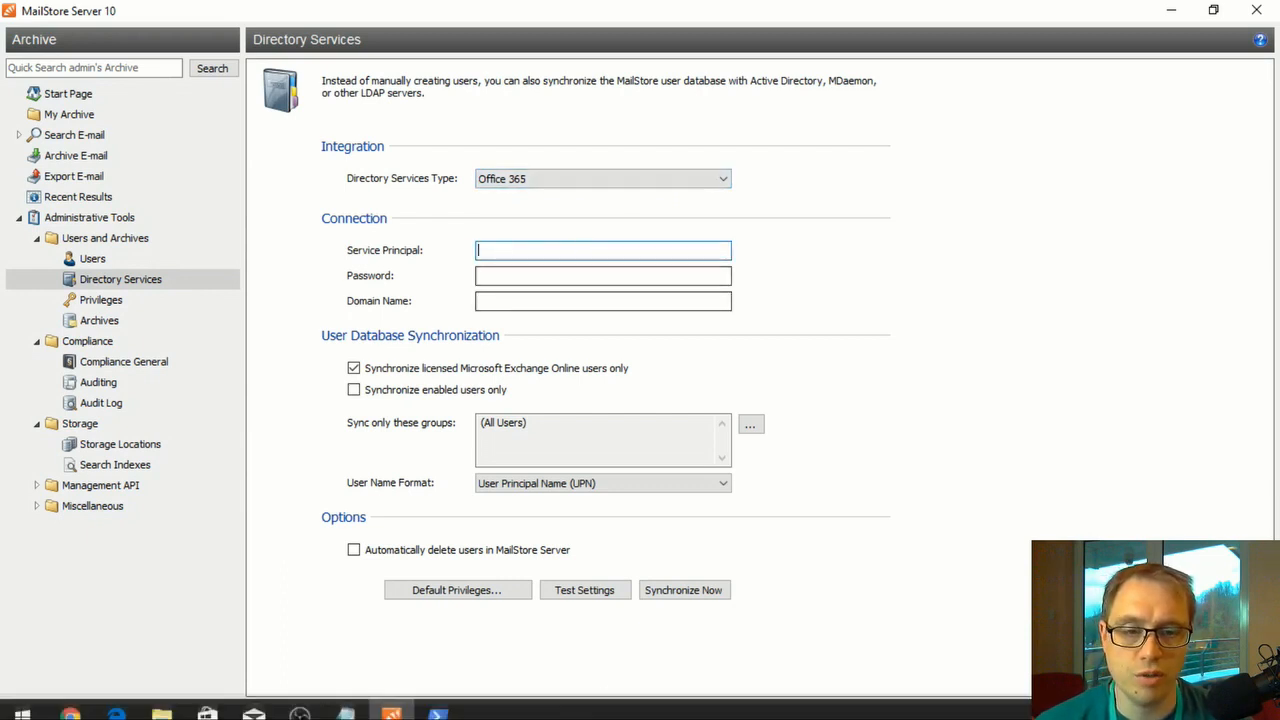
mouse_move(347, 706)
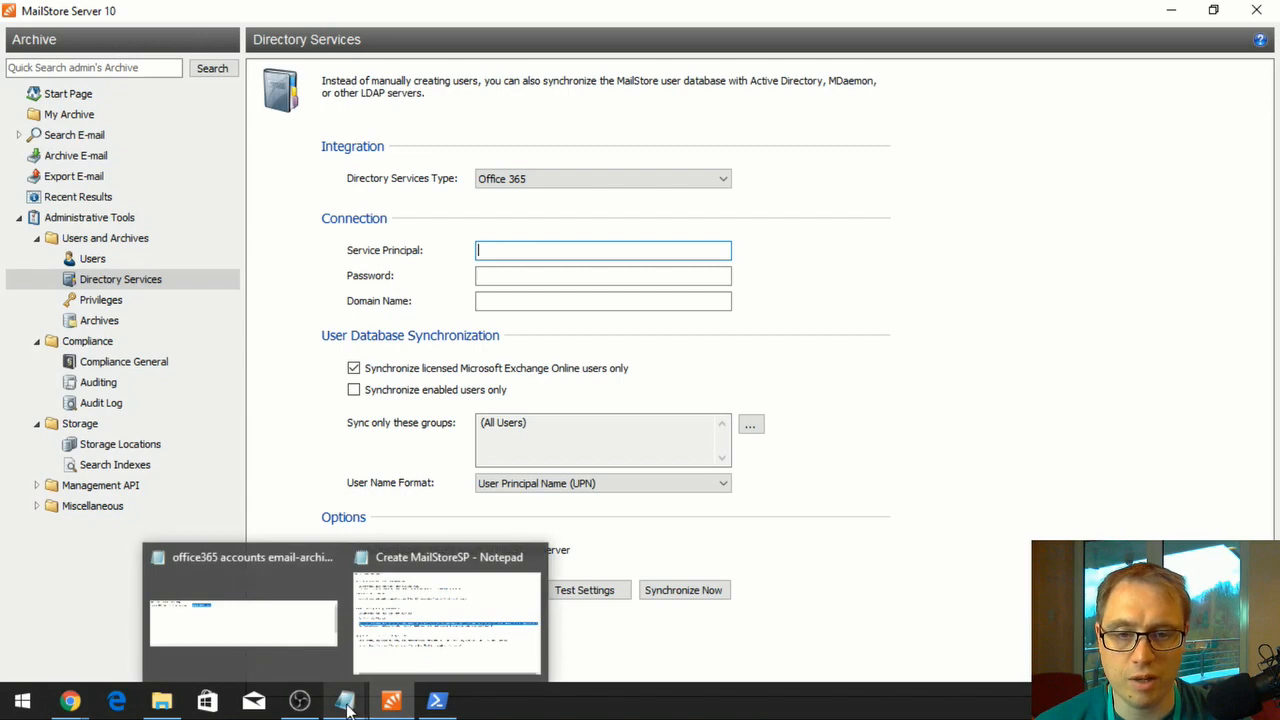
left_click(443, 640)
left_click(763, 369)
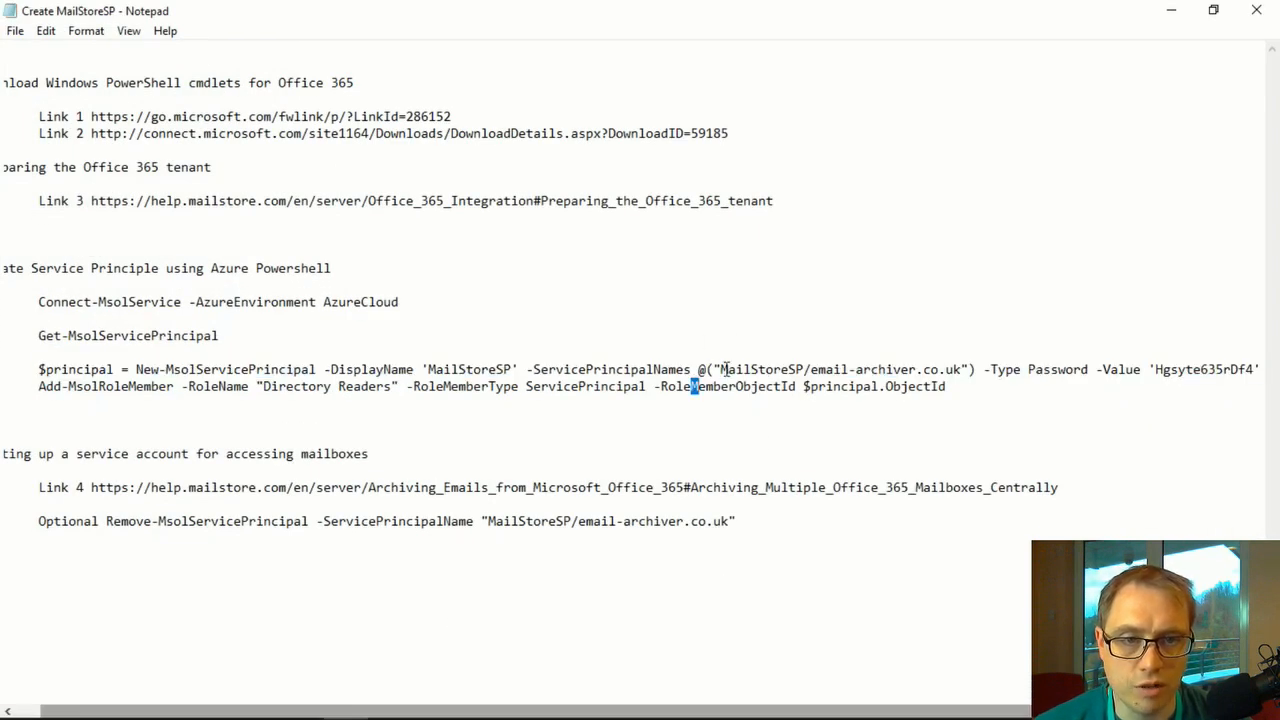
left_click_drag(720, 369, 962, 373)
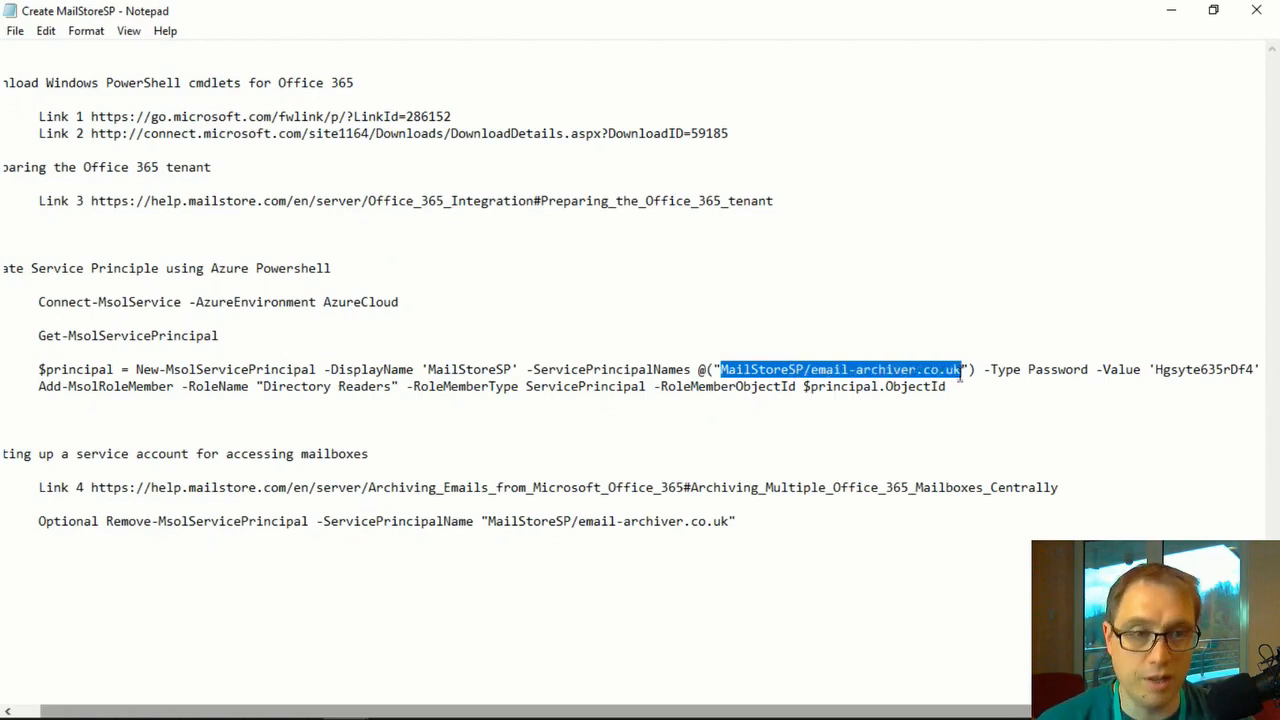
left_click(1175, 10)
key("ctrl+v")
Copy the service principal password from the Create MailStoreSP notes into the connection's password field in MailStore Server.
left_click(515, 273)
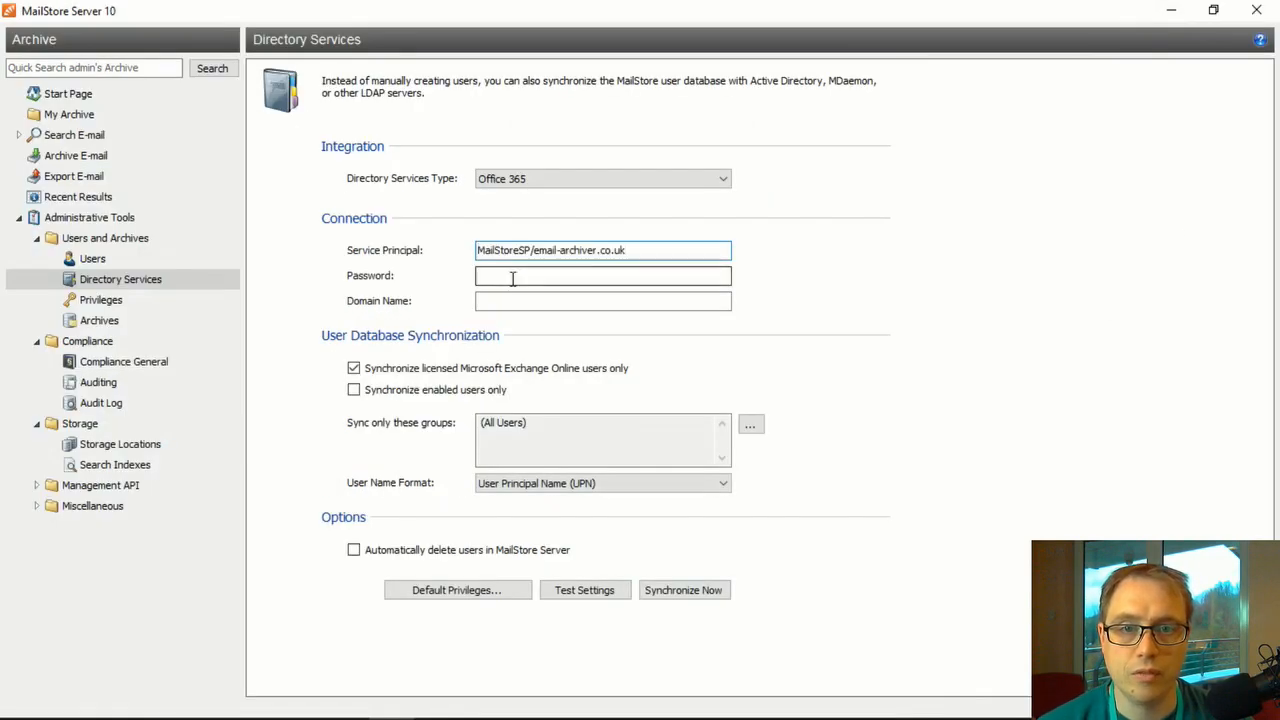
mouse_move(365, 708)
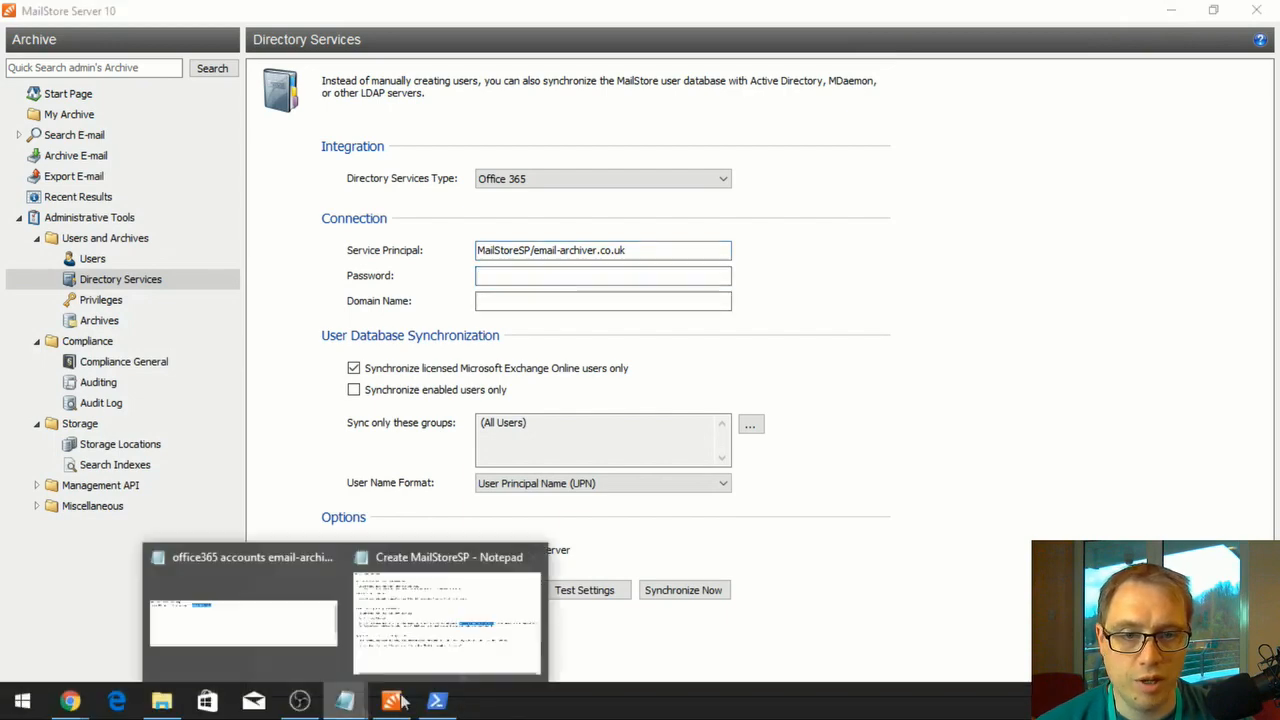
left_click(410, 625)
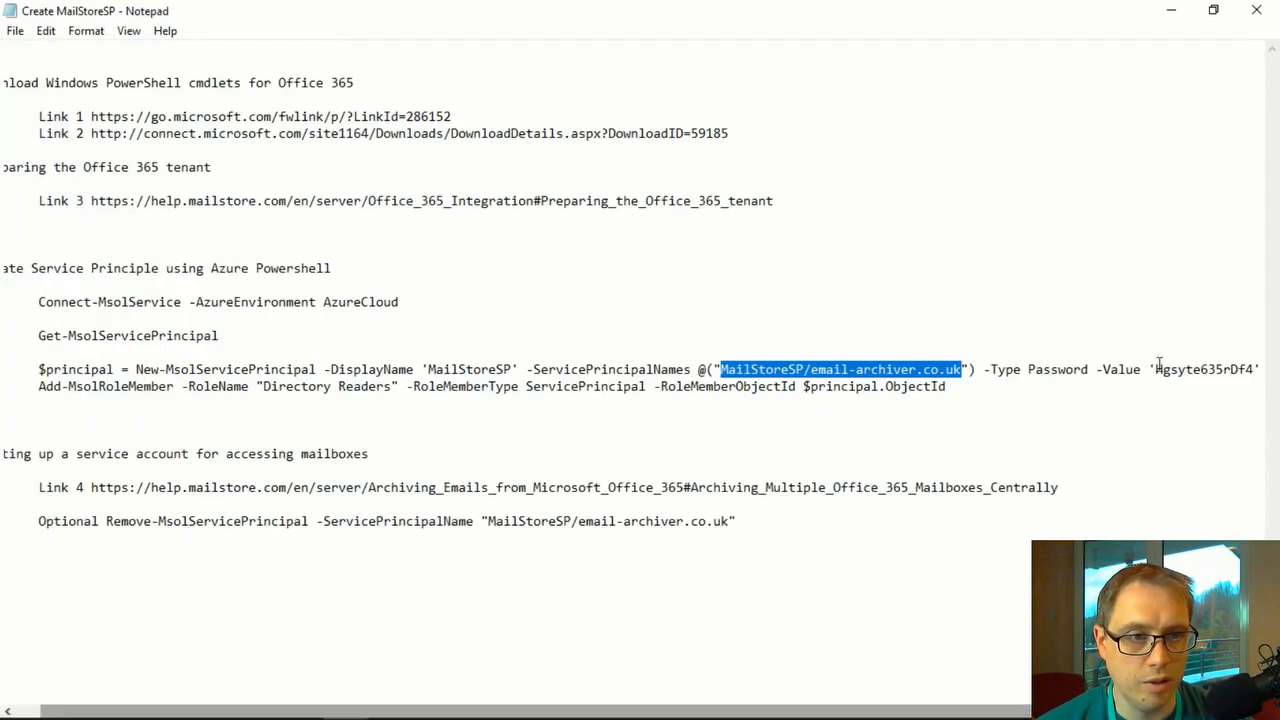
left_click_drag(1156, 370, 1254, 370)
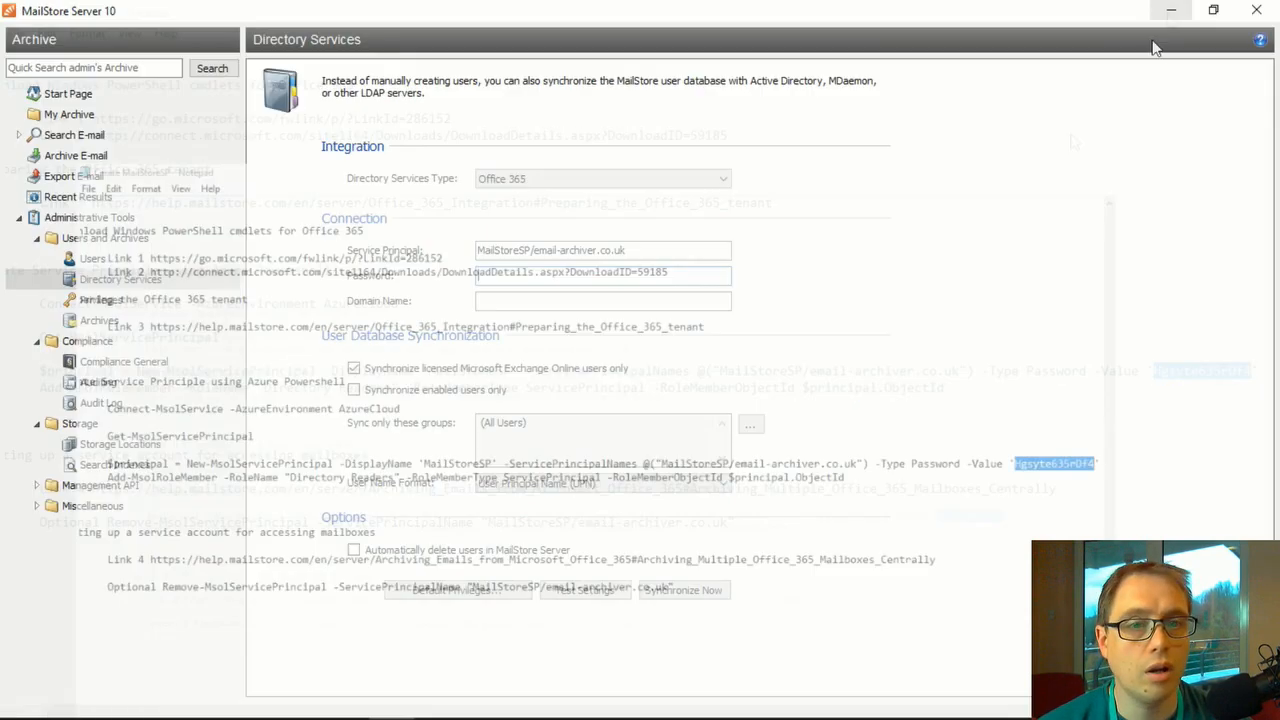
key("ctrl+v")
Set the connection's domain name to email-archiver.co.uk, copied from the service principal name.
left_click_drag(623, 255, 534, 256)
left_click(532, 302)
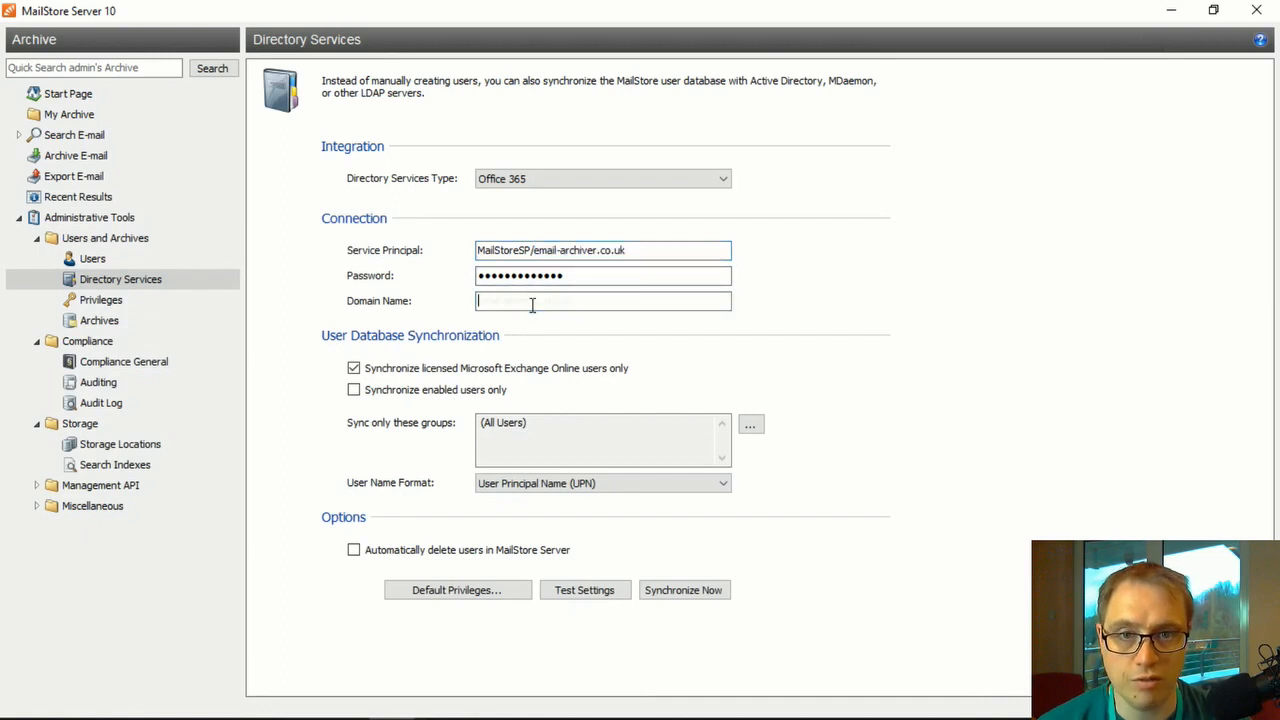
key("ctrl+v")
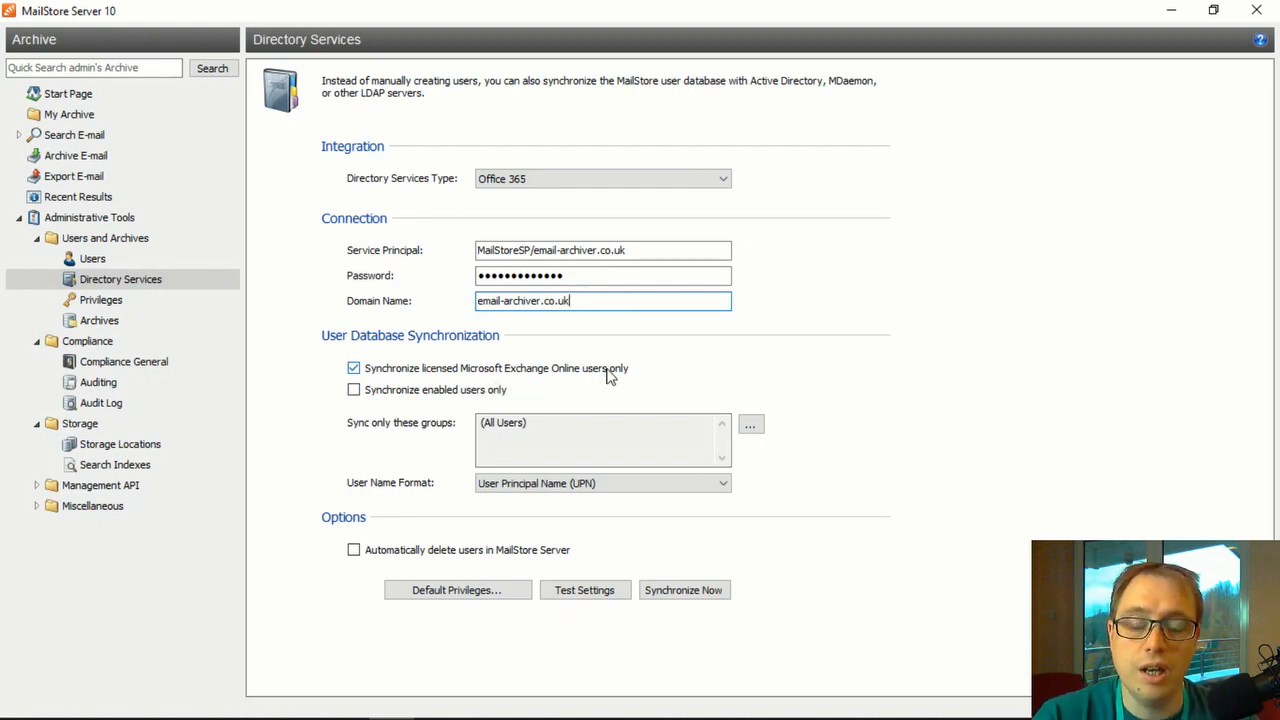
Restrict the user database synchronization to users in the Staff group.
left_click(752, 427)
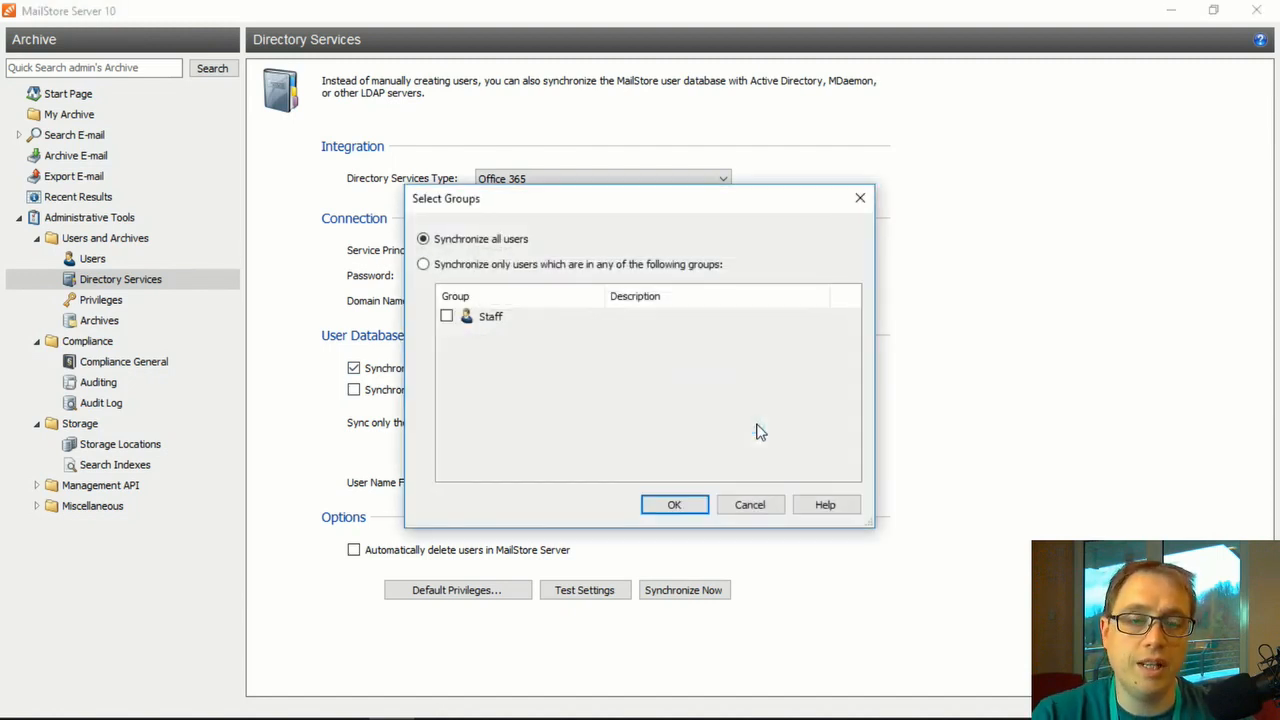
left_click_drag(687, 206, 1008, 176)
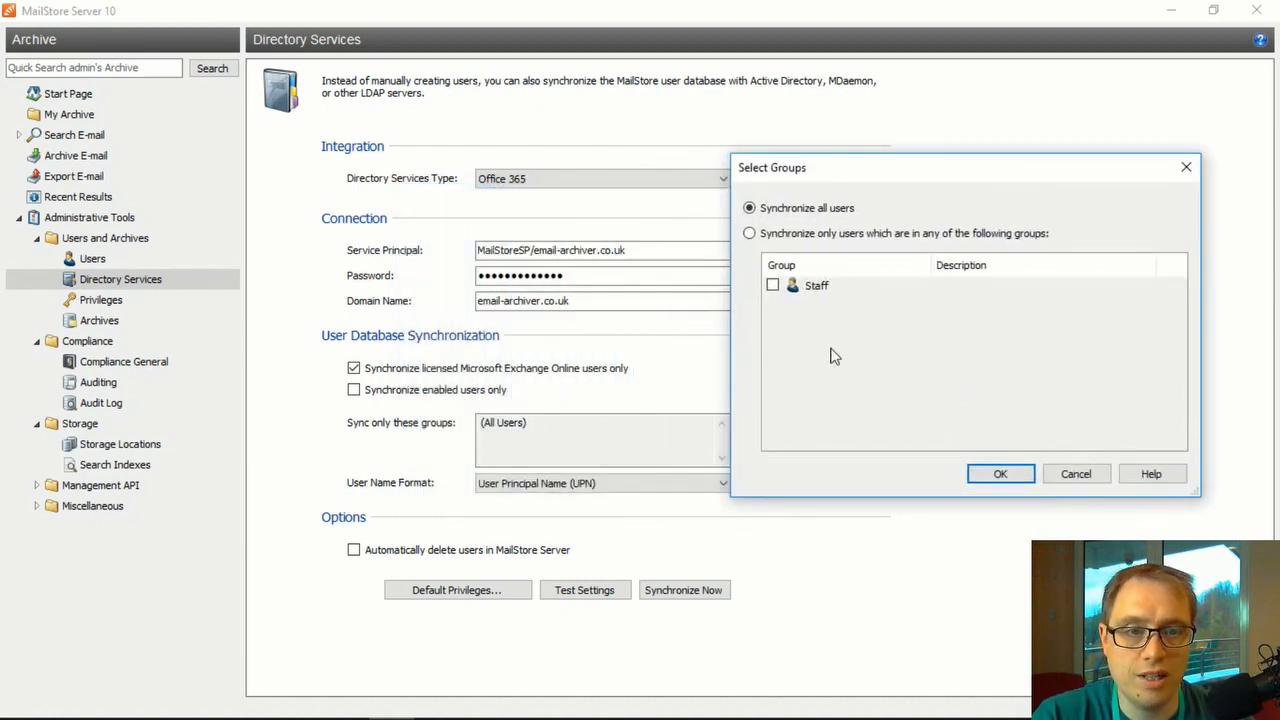
left_click(750, 234)
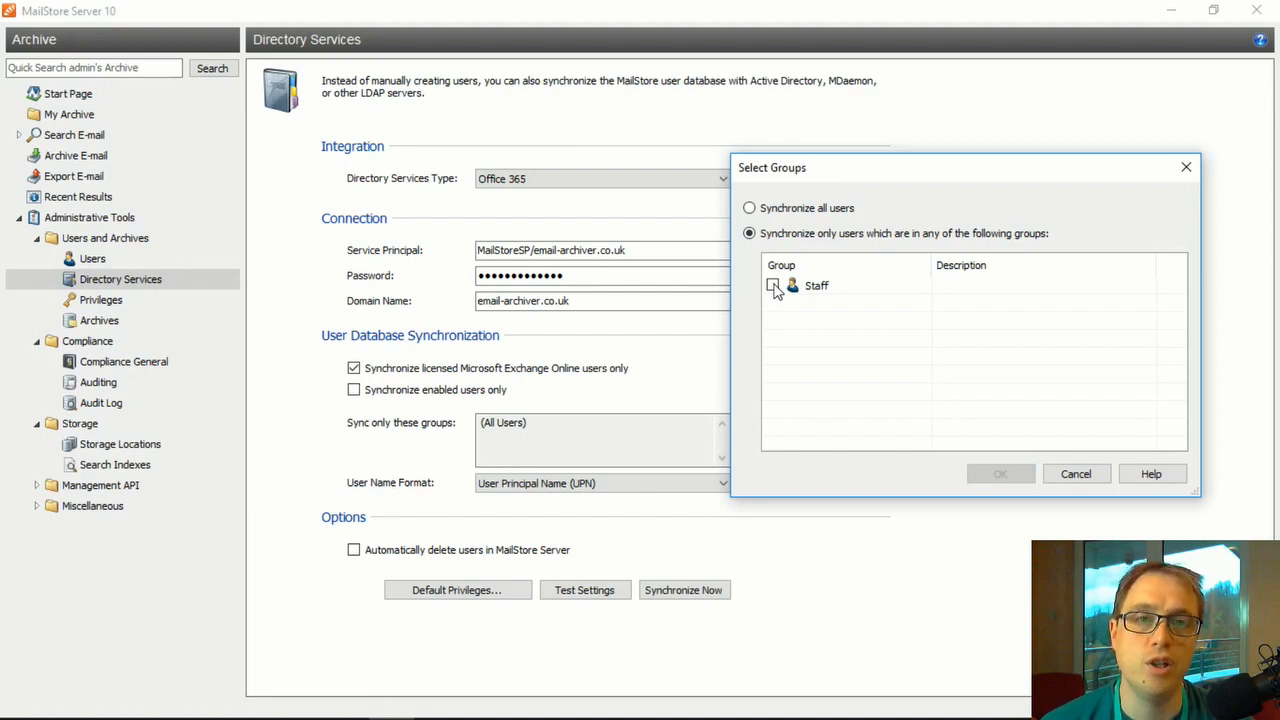
left_click(774, 287)
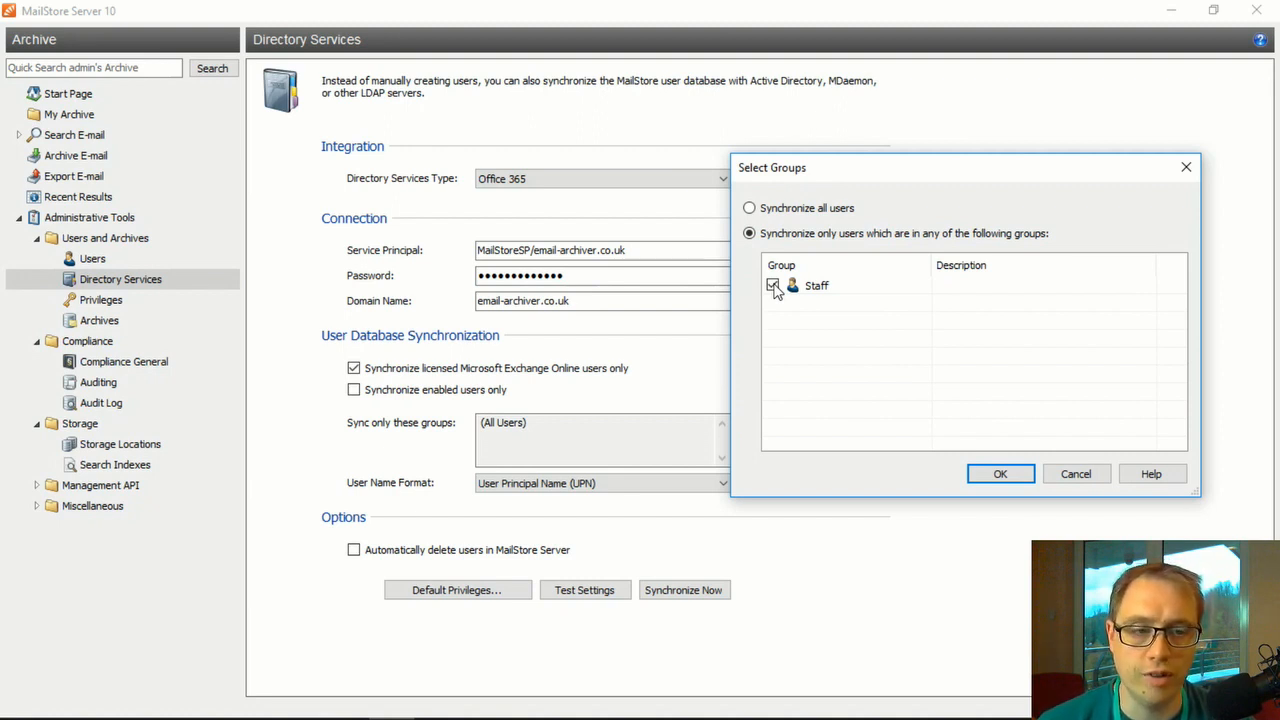
left_click(987, 475)
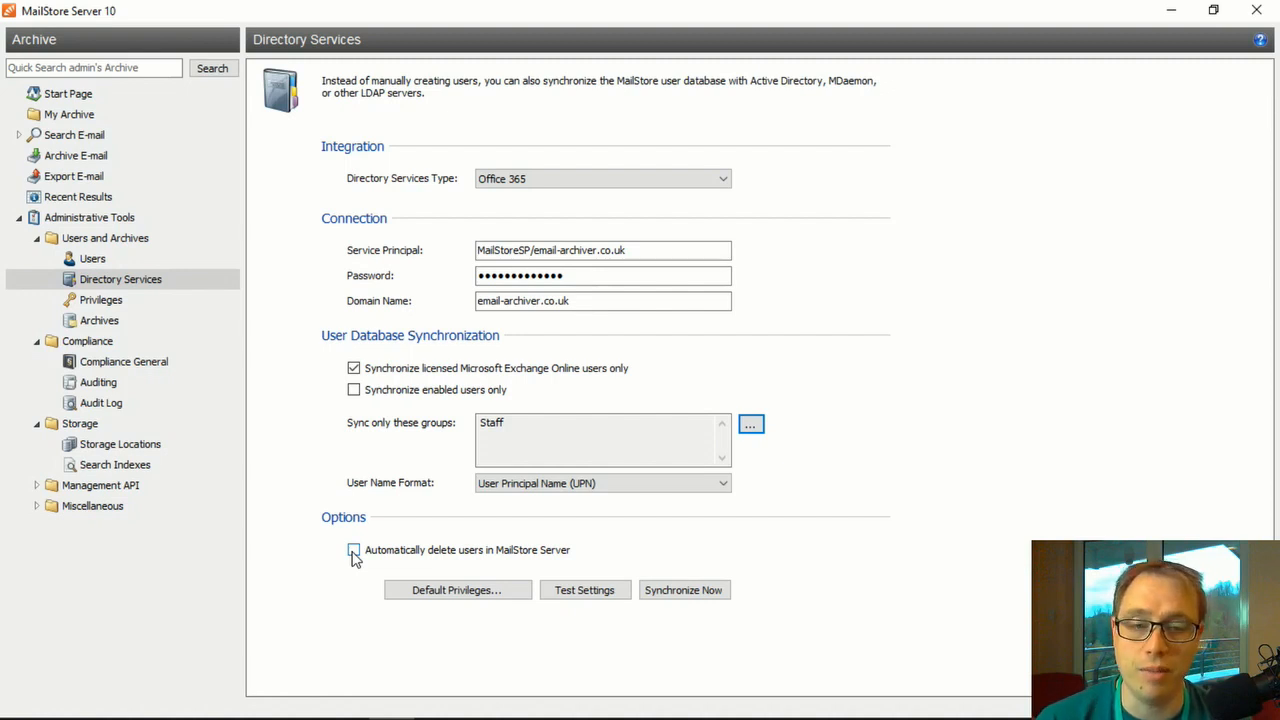
Enable automatic deletion of users in MailStore Server and test the directory services settings.
left_click(354, 553)
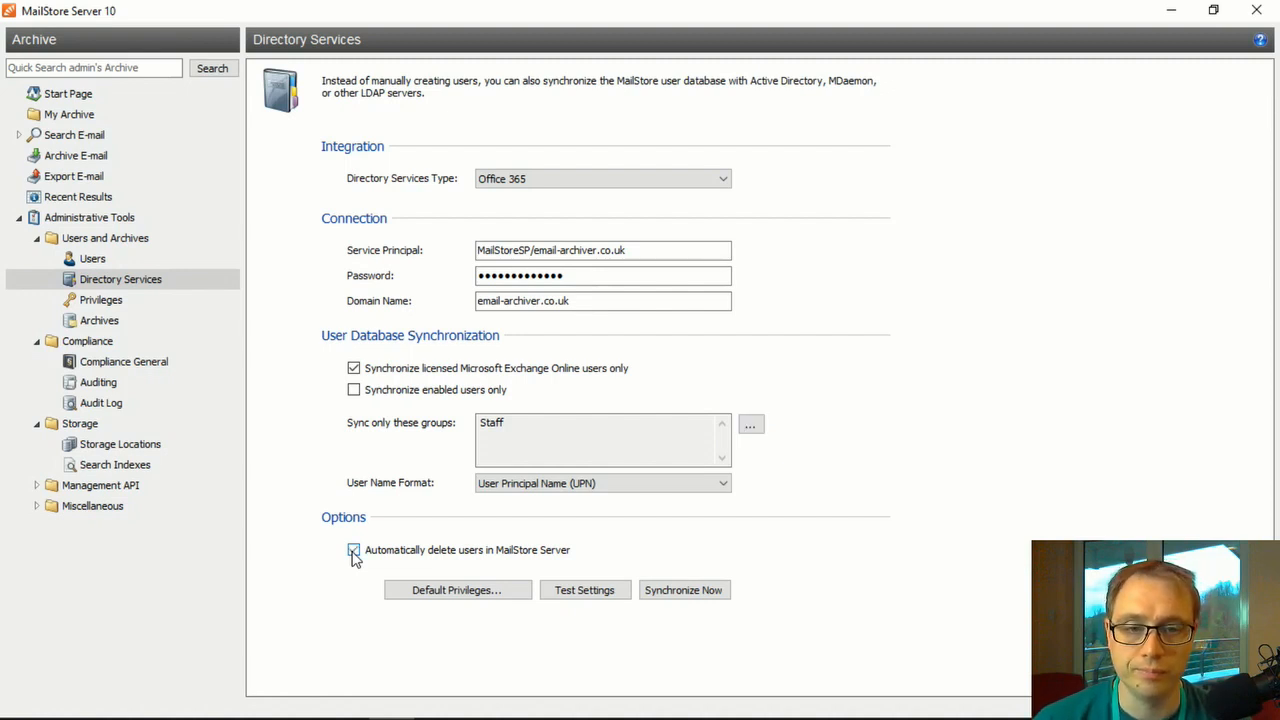
left_click(586, 590)
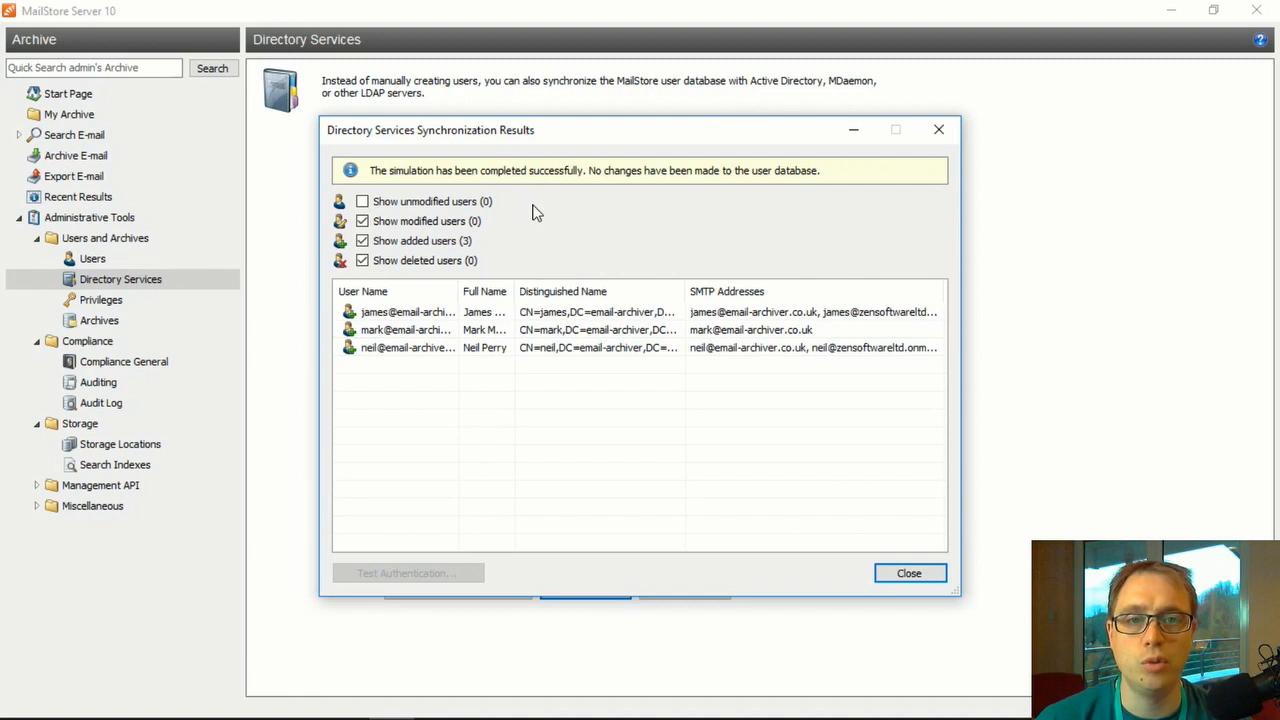
left_click(909, 575)
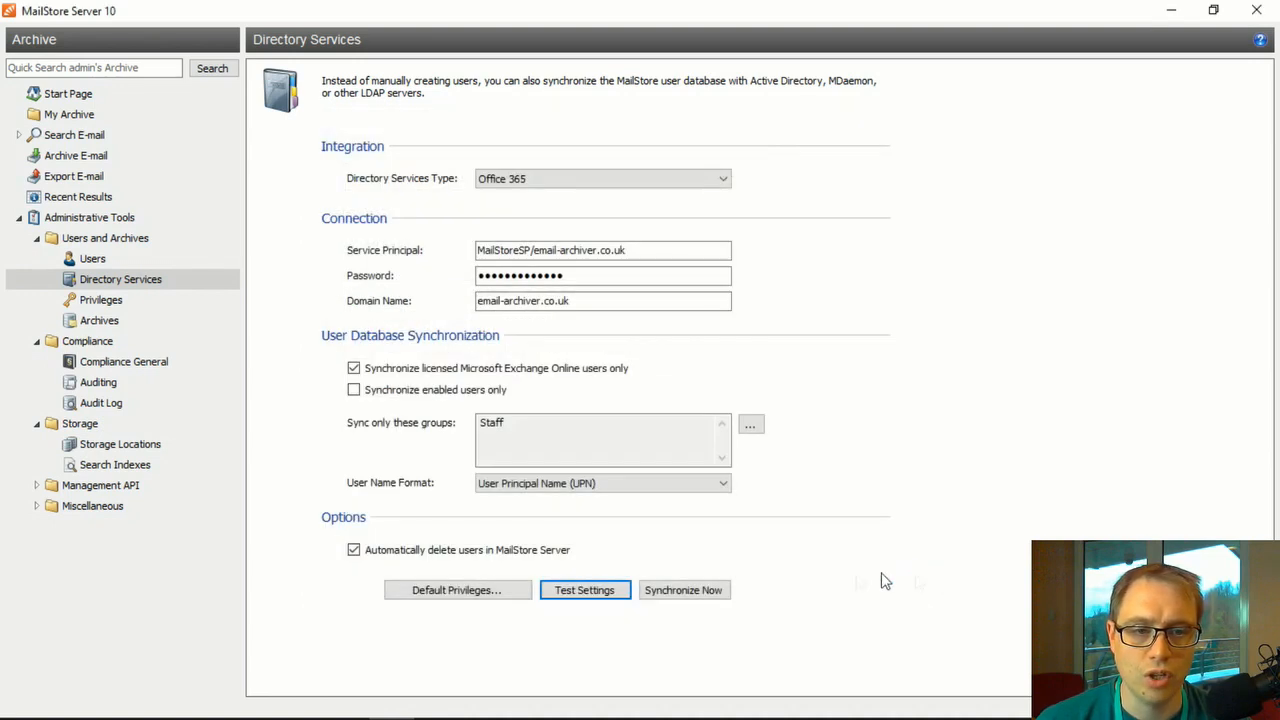
Synchronize the Office 365 users, check them in the Users list, and return to Directory Services.
left_click(705, 591)
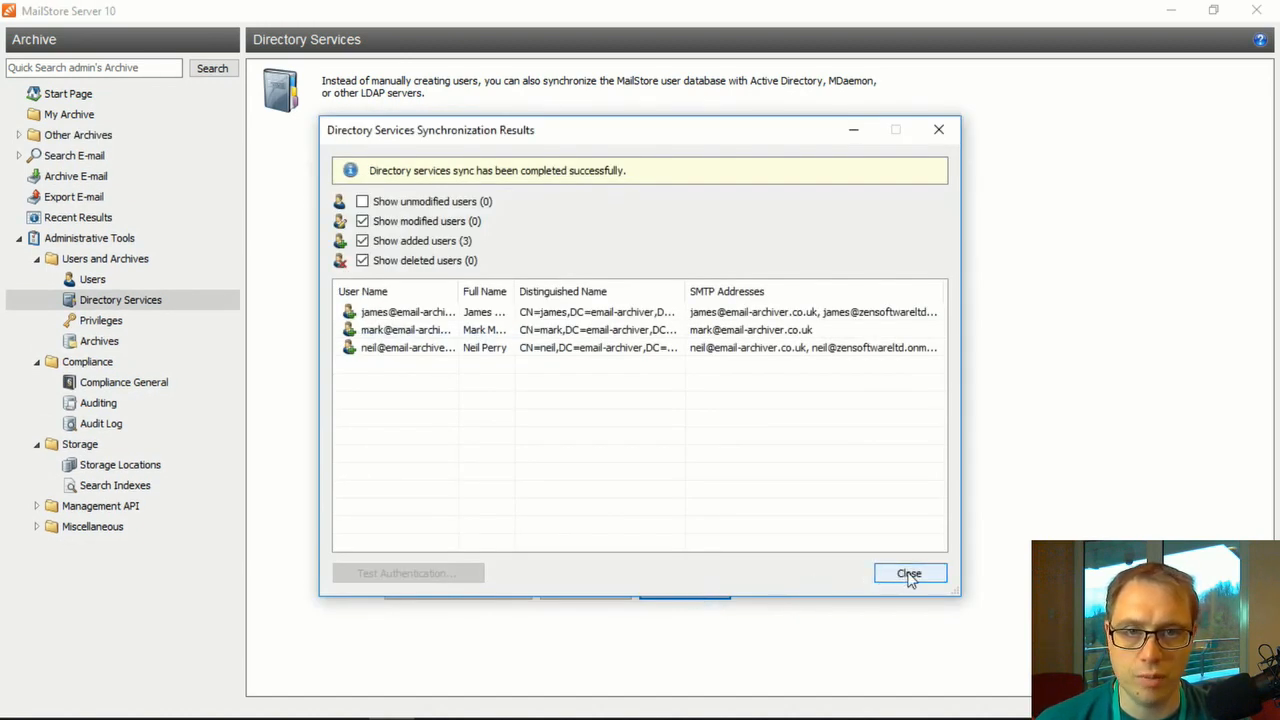
left_click(909, 576)
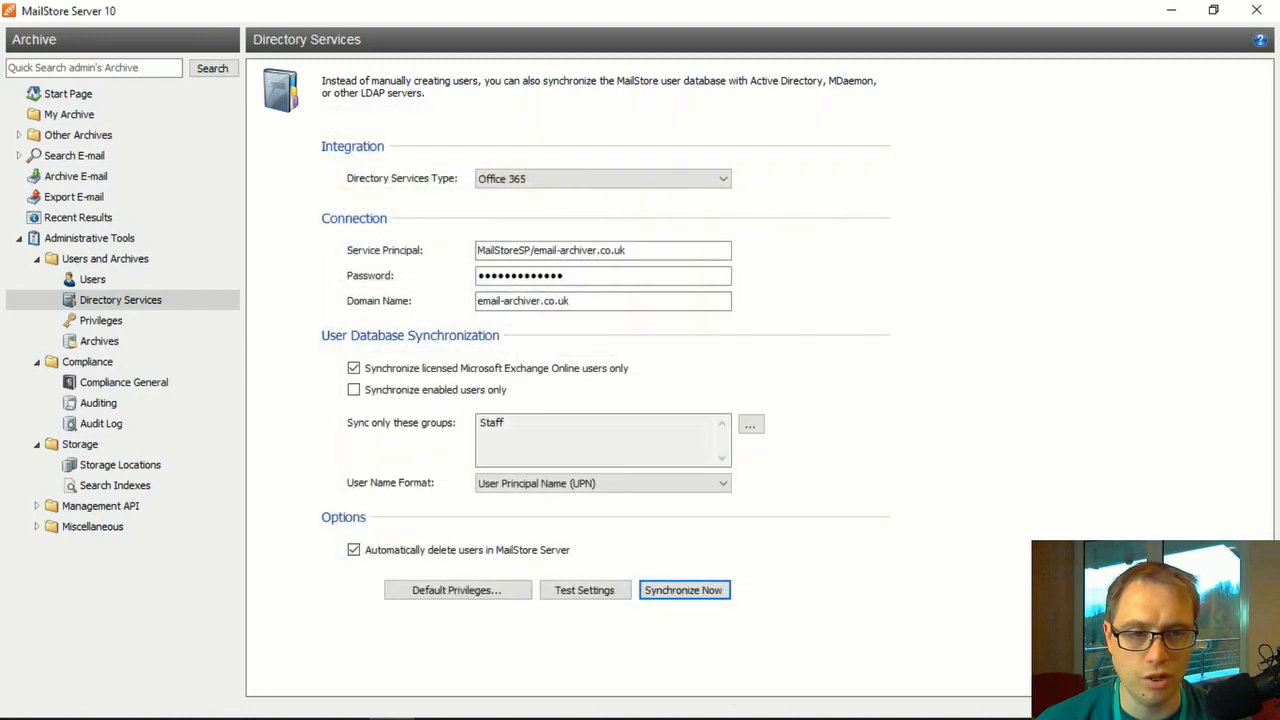
left_click(93, 281)
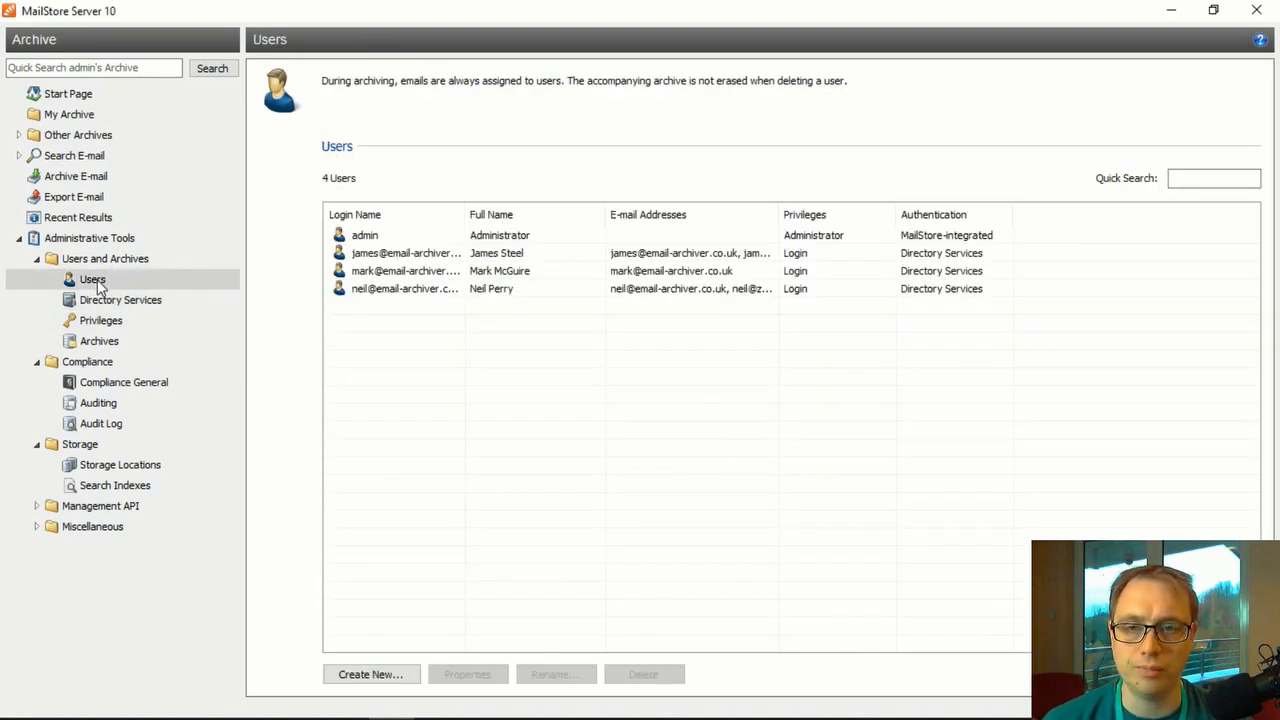
left_click(115, 300)
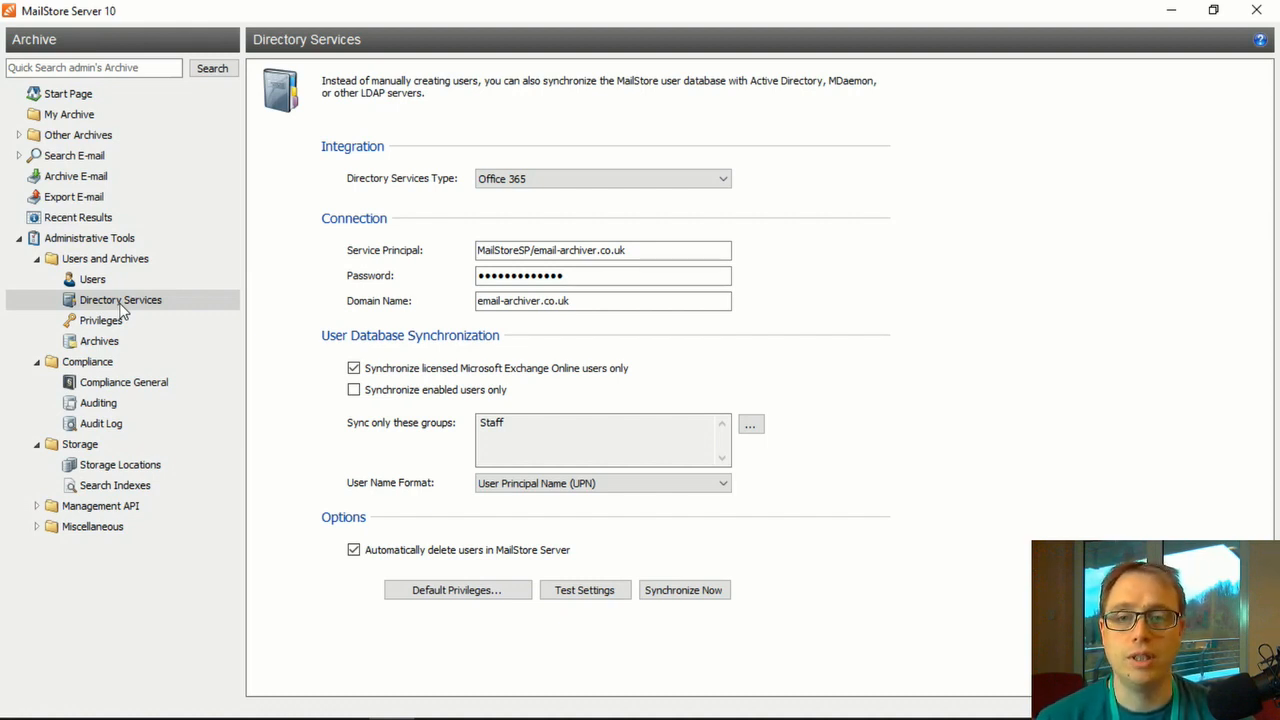
Switch to Chrome and open the bookmarked Link4 help page to read the steps for setting up a mailbox service account.
mouse_move(285, 714)
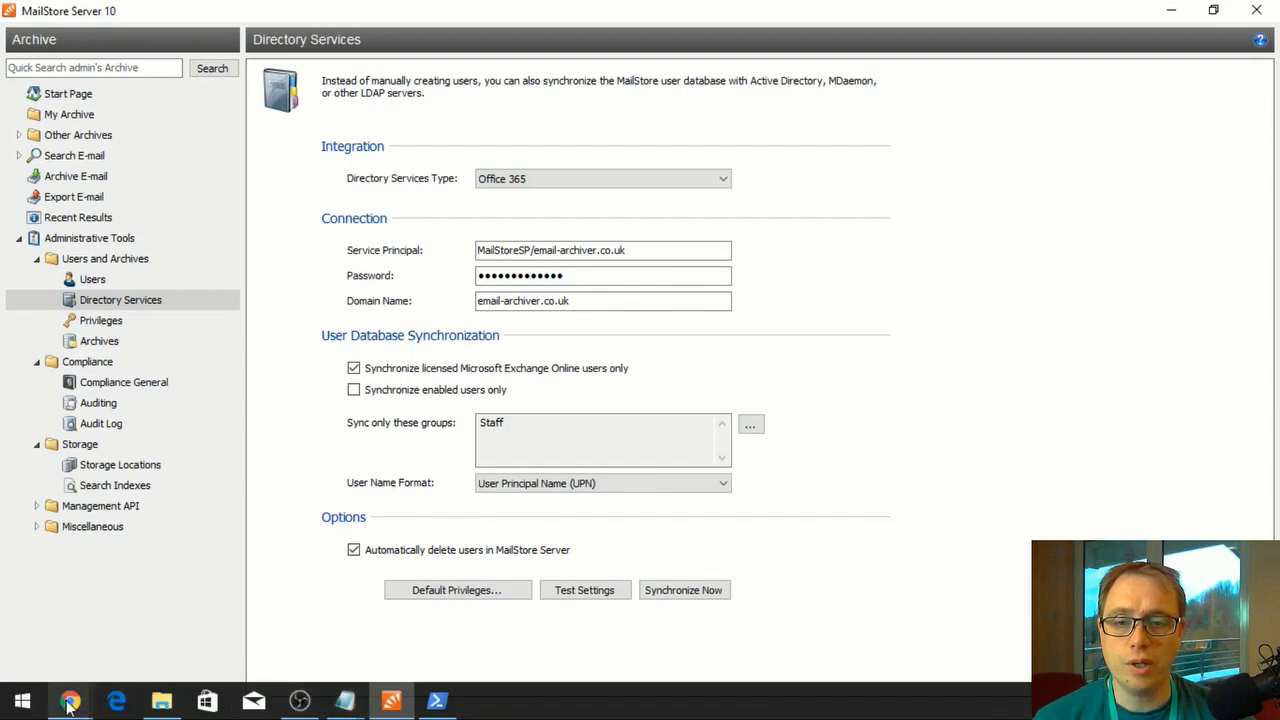
mouse_move(70, 700)
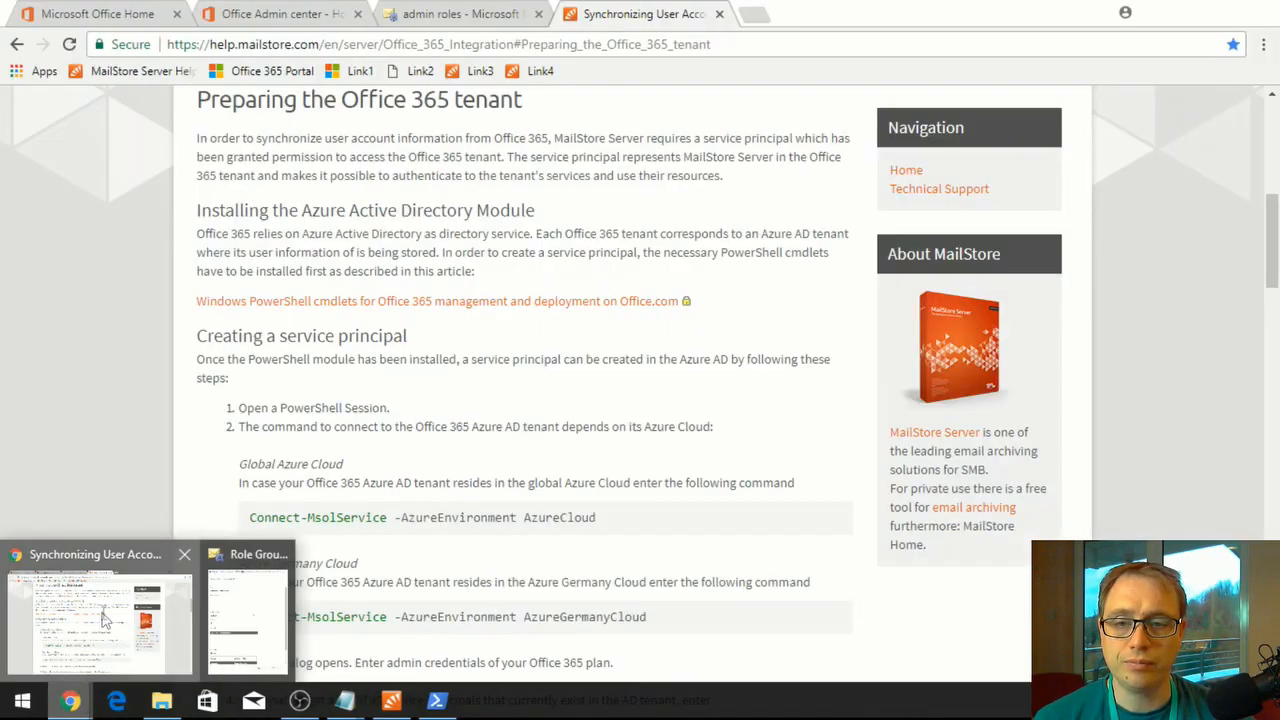
left_click(105, 620)
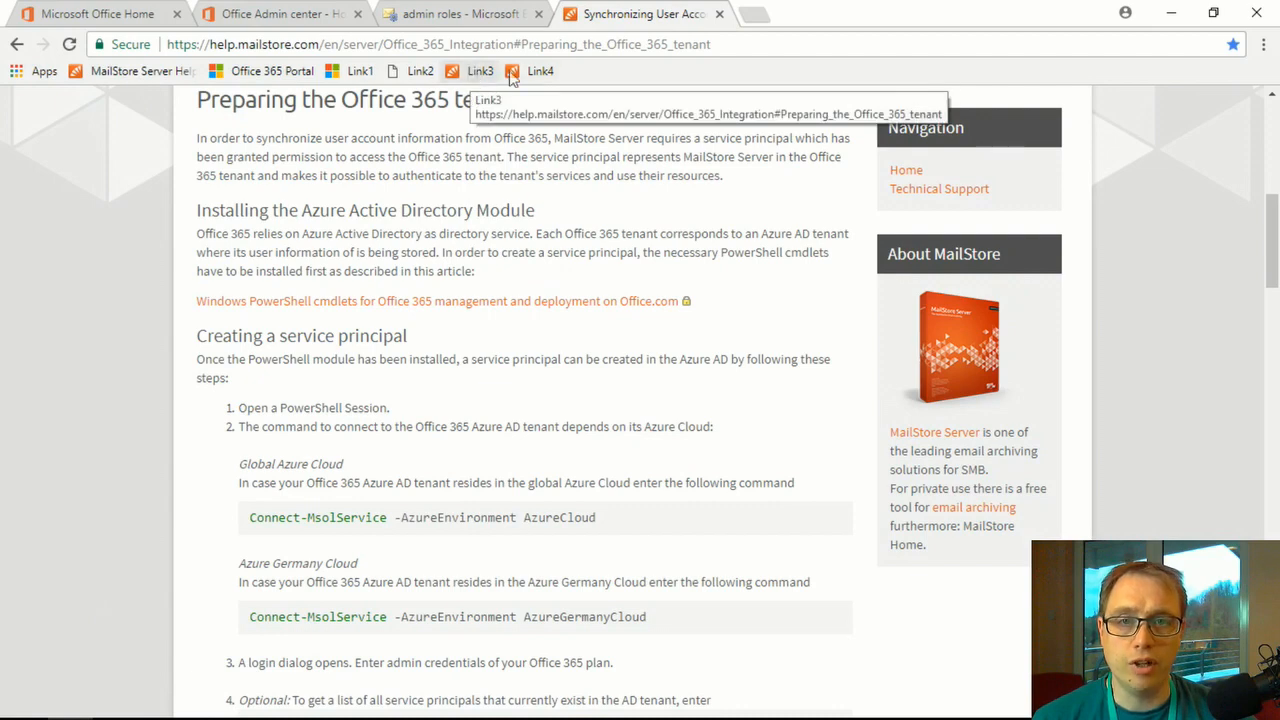
left_click(531, 77)
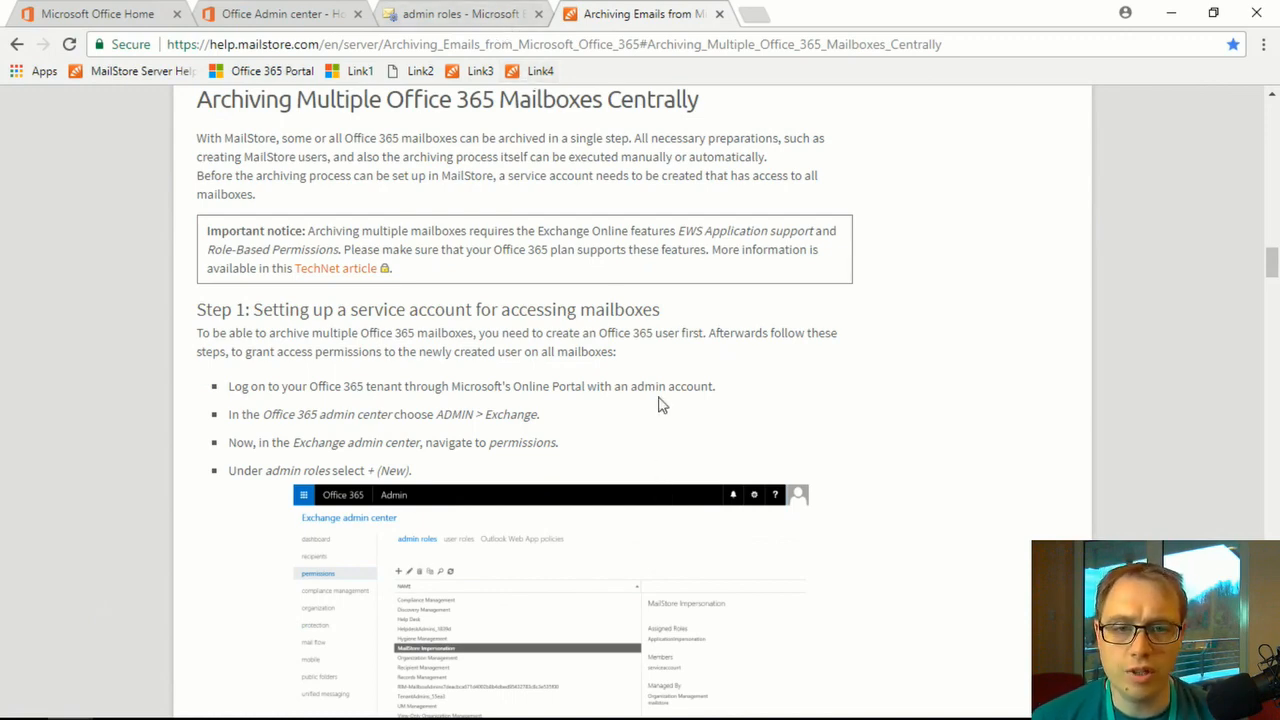
scroll(660, 408, "down", 1)
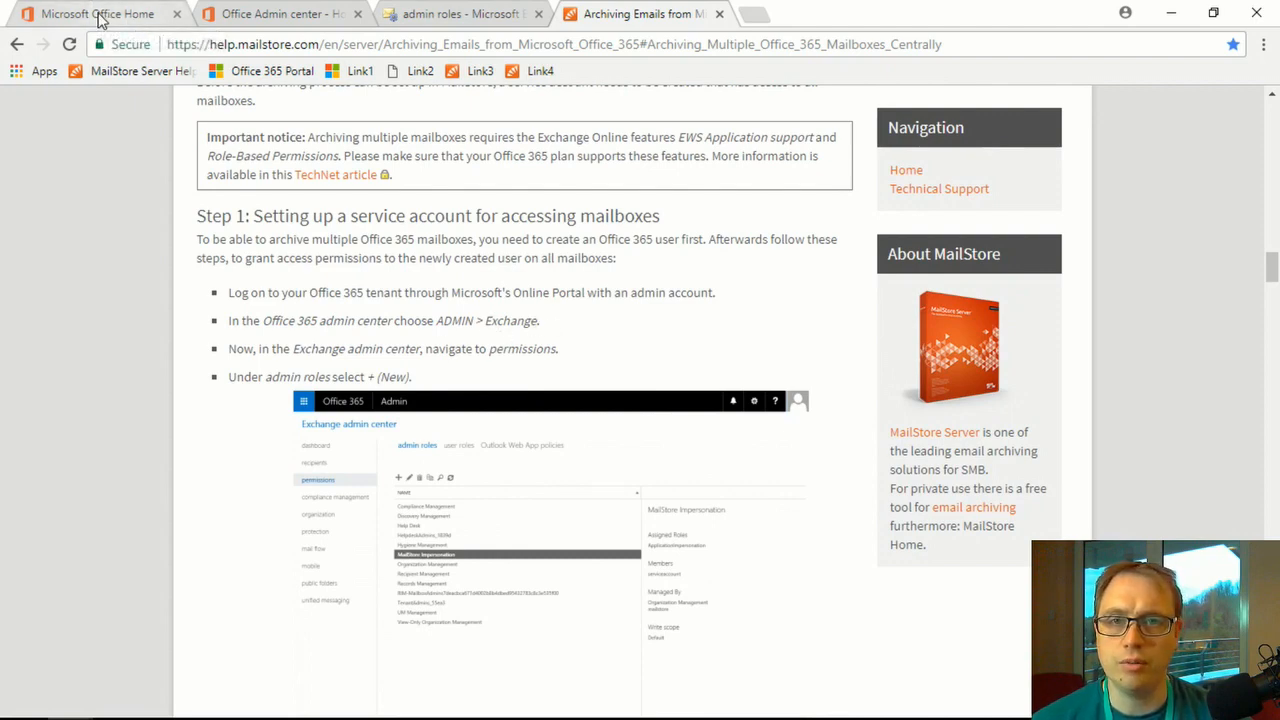
Open the Exchange admin center from the Office 365 Admin center and go to the admin roles under permissions.
left_click(228, 14)
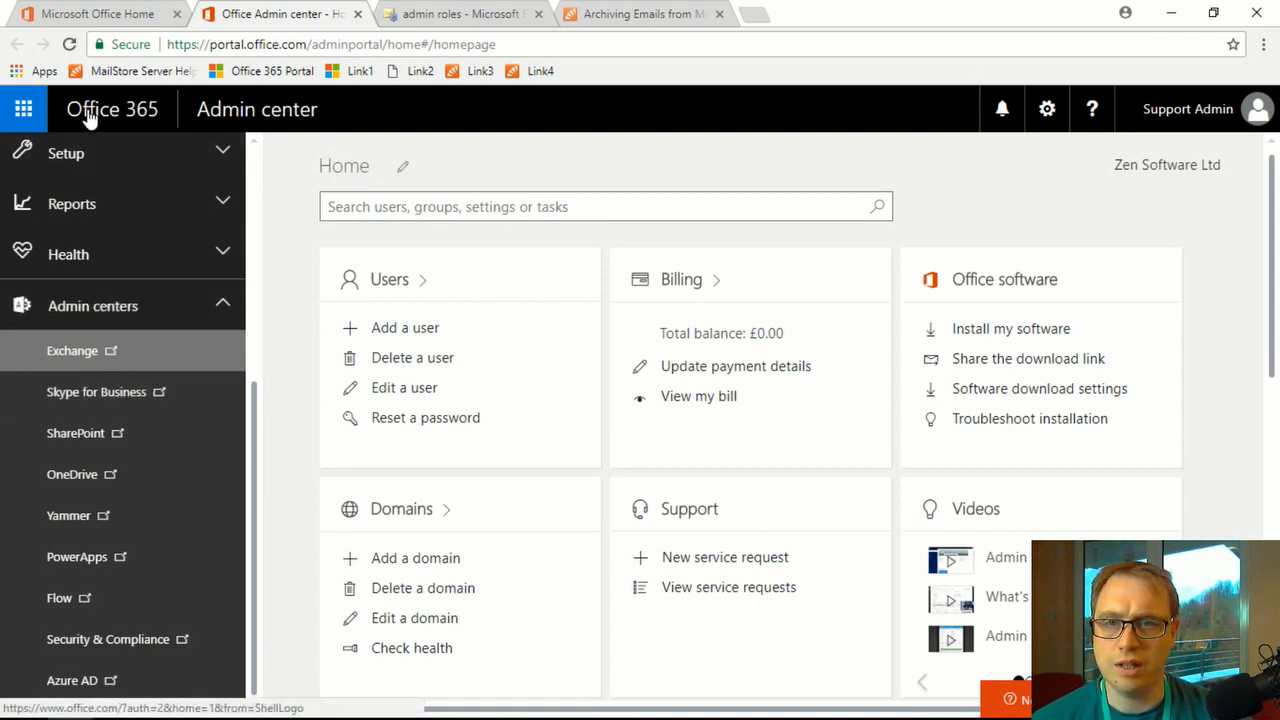
left_click(84, 358)
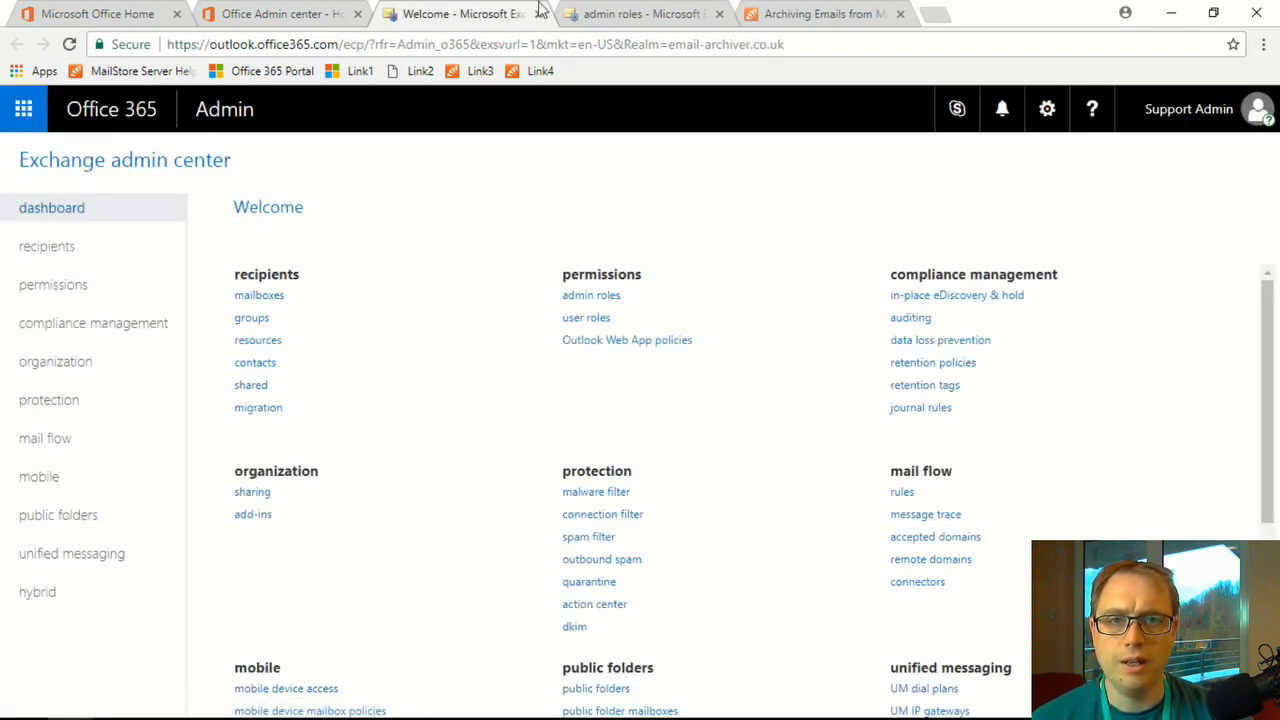
left_click(592, 296)
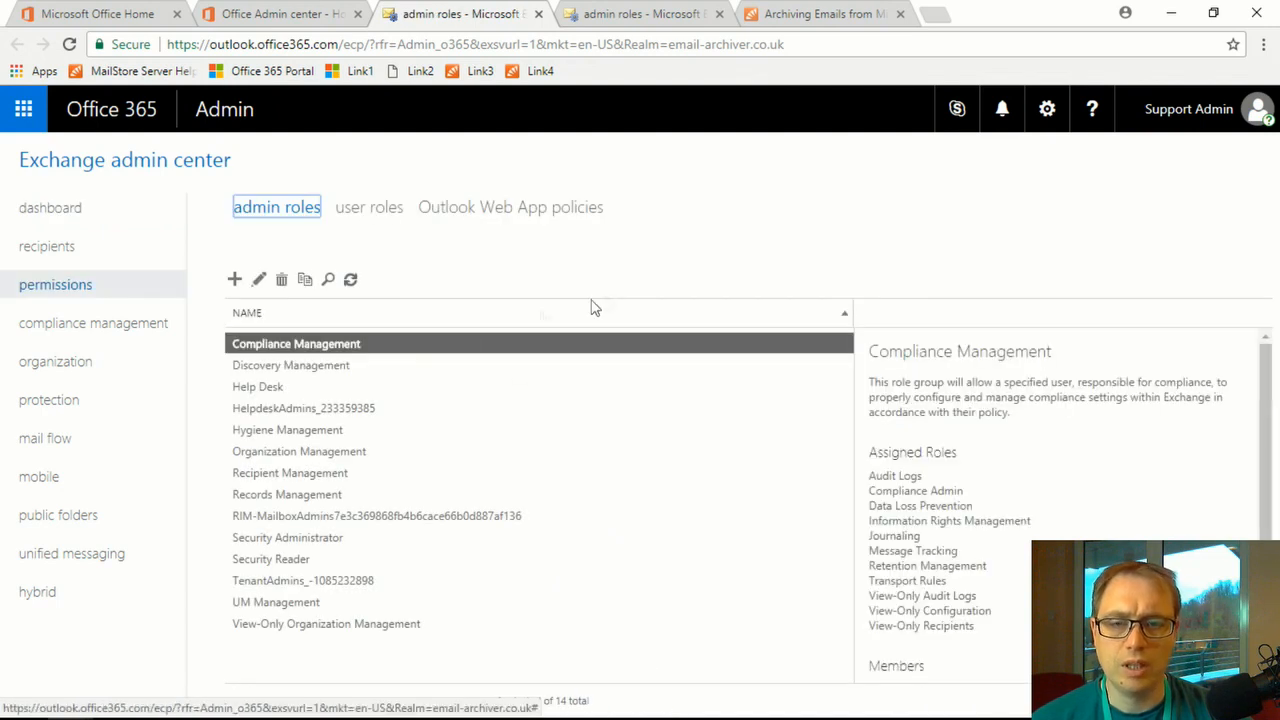
Create a new admin role group named MailStore and assign it the ApplicationImpersonation role.
left_click(235, 281)
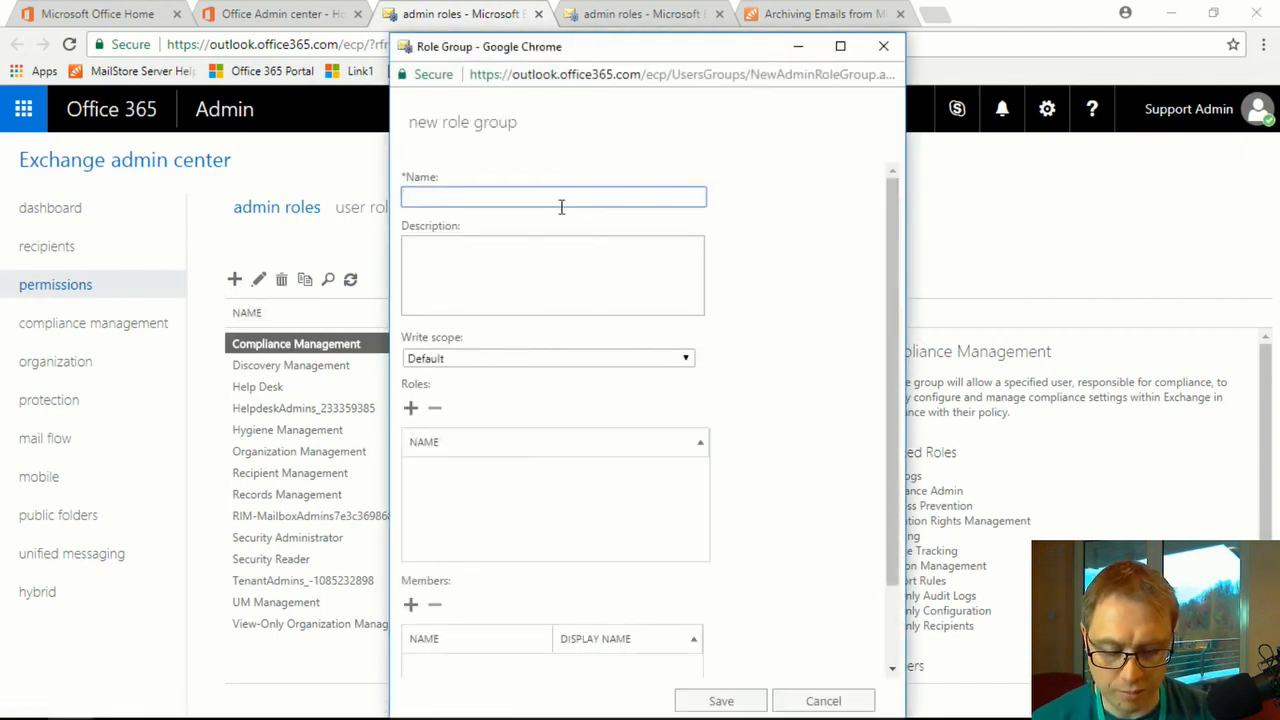
type("MailStore")
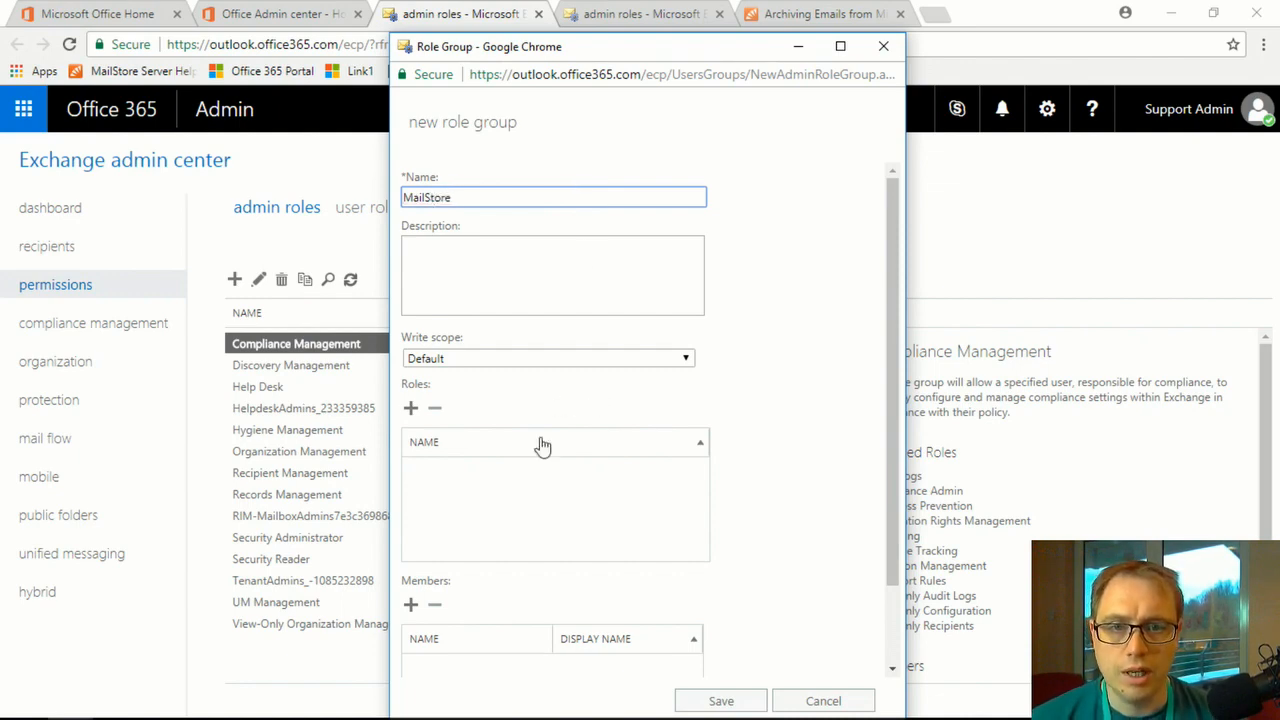
scroll(541, 445, "down", 2)
left_click(412, 313)
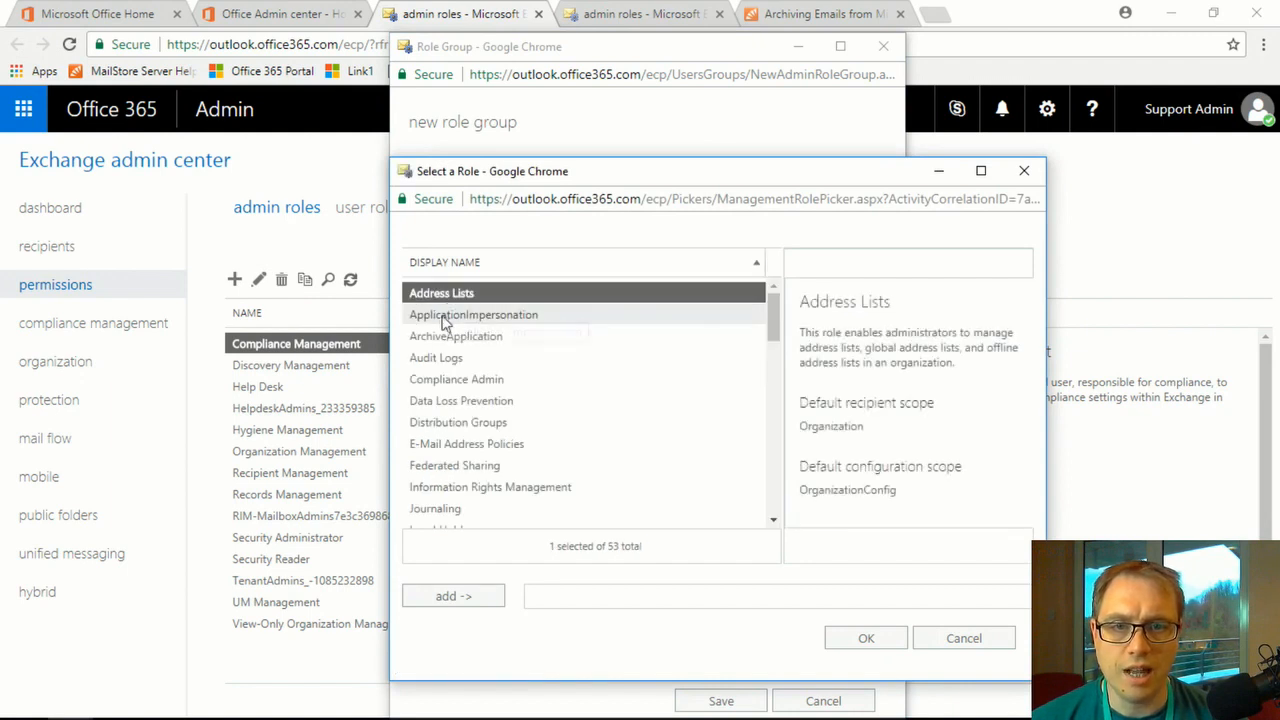
left_click(508, 317)
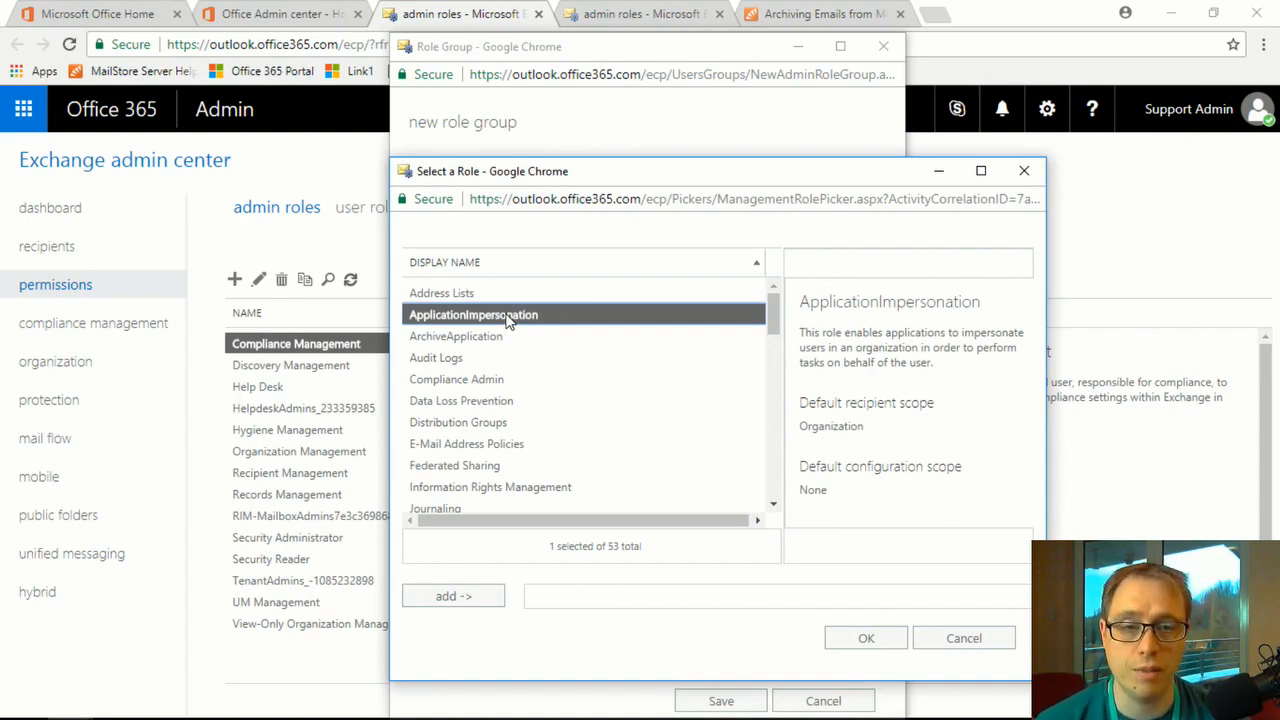
left_click(453, 596)
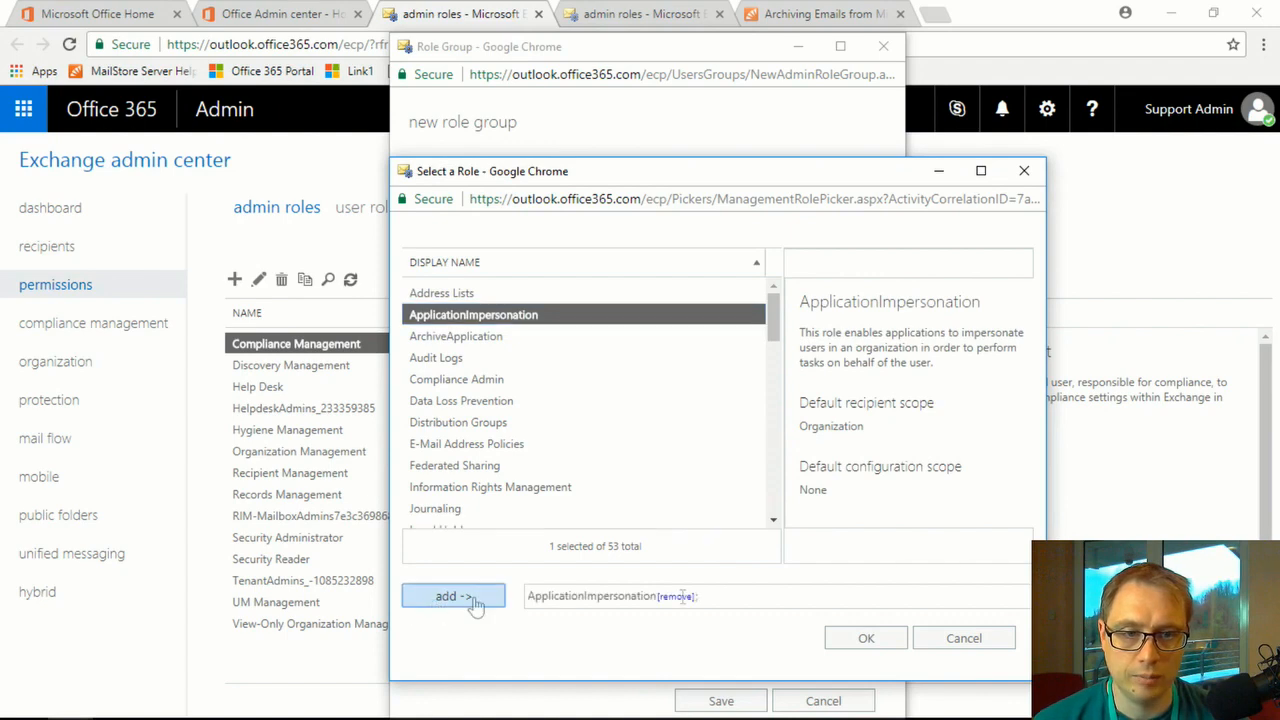
left_click(866, 638)
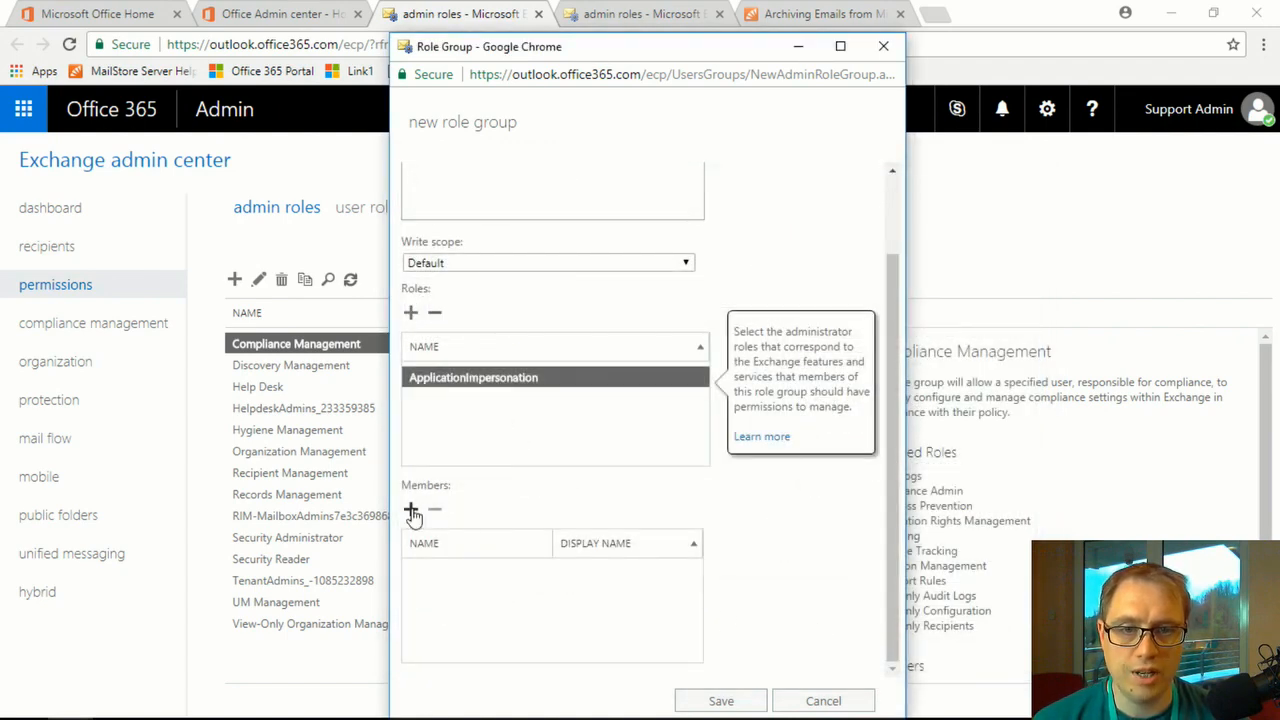
Add the support account as a member of the new role group and save the group.
left_click(411, 511)
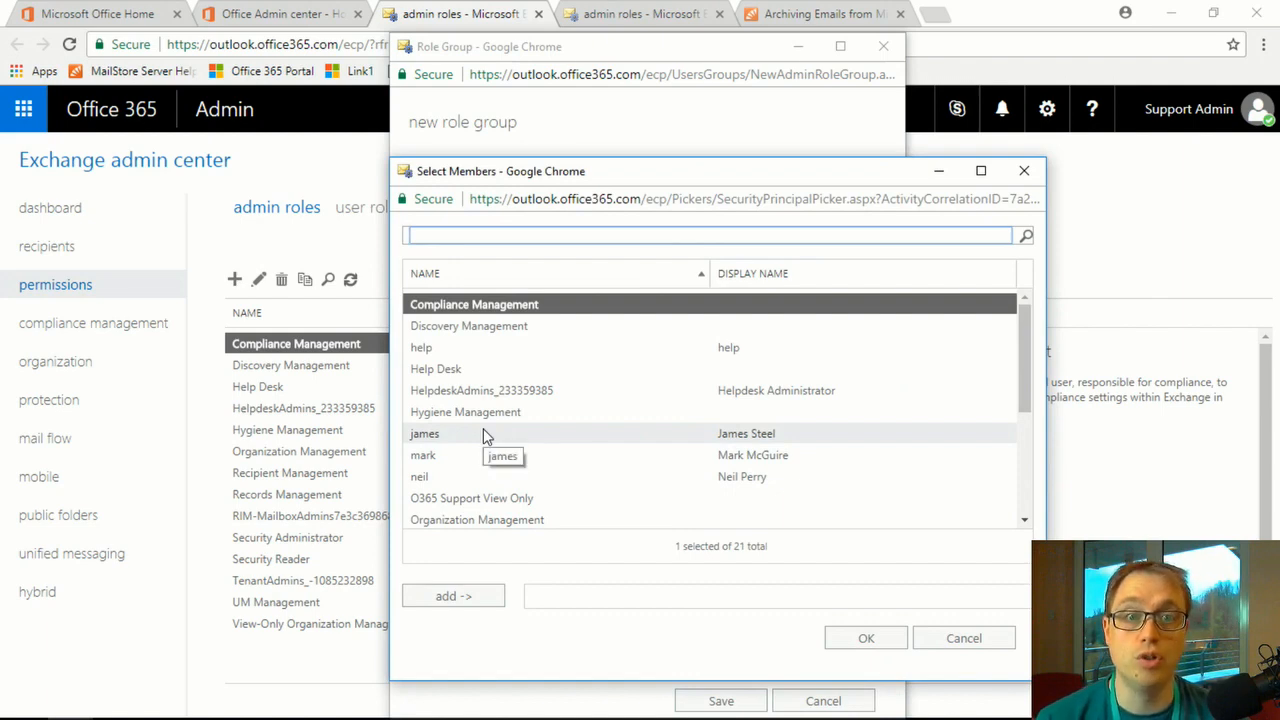
scroll(484, 433, "down", 5)
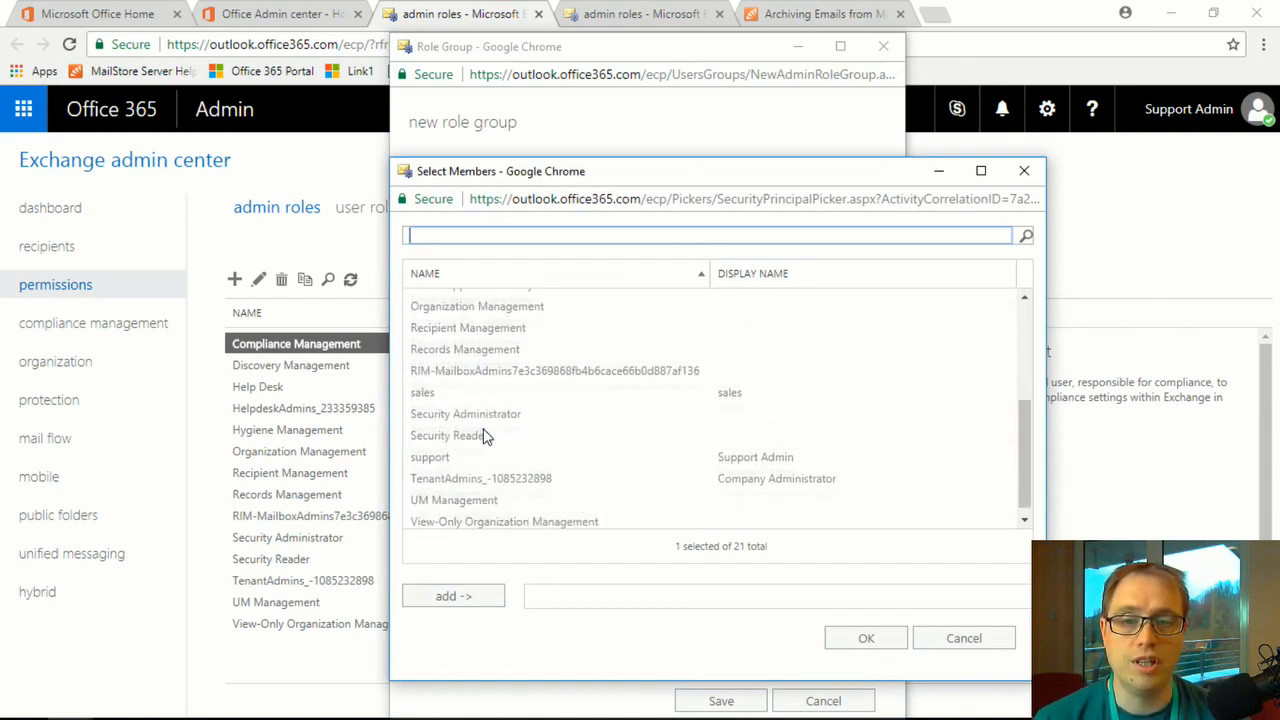
scroll(483, 435, "down", 1)
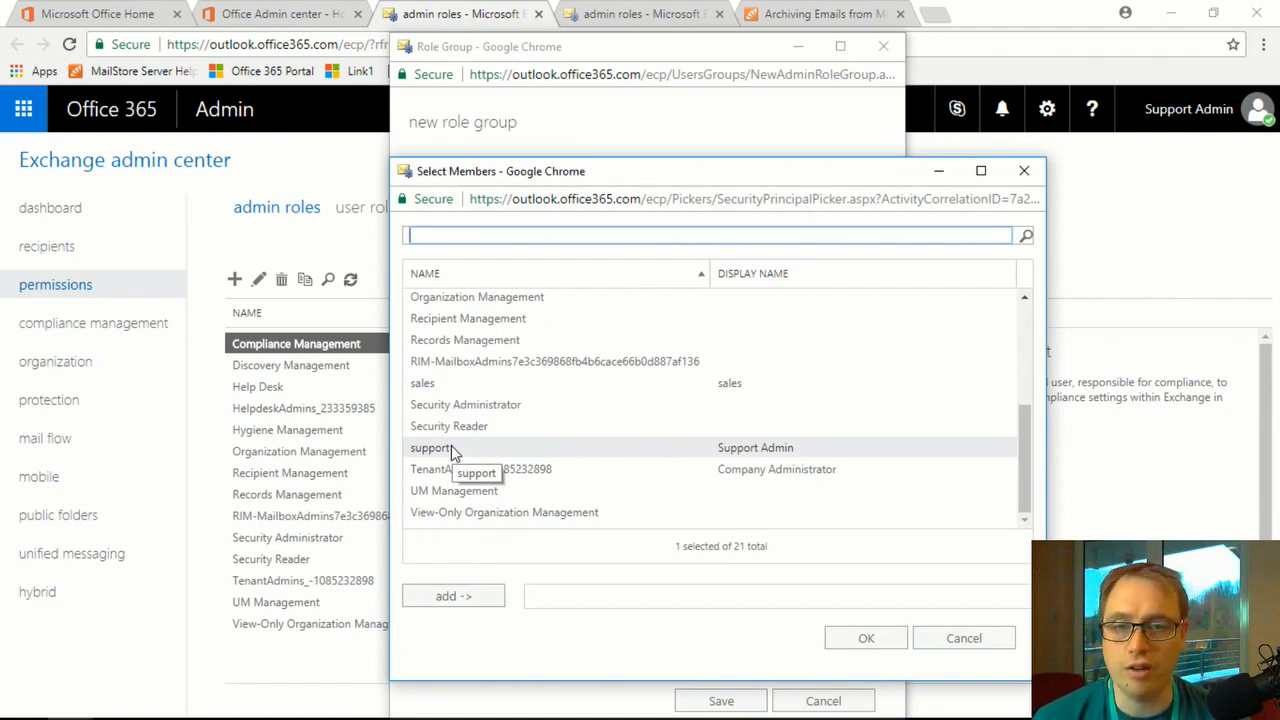
left_click(452, 452)
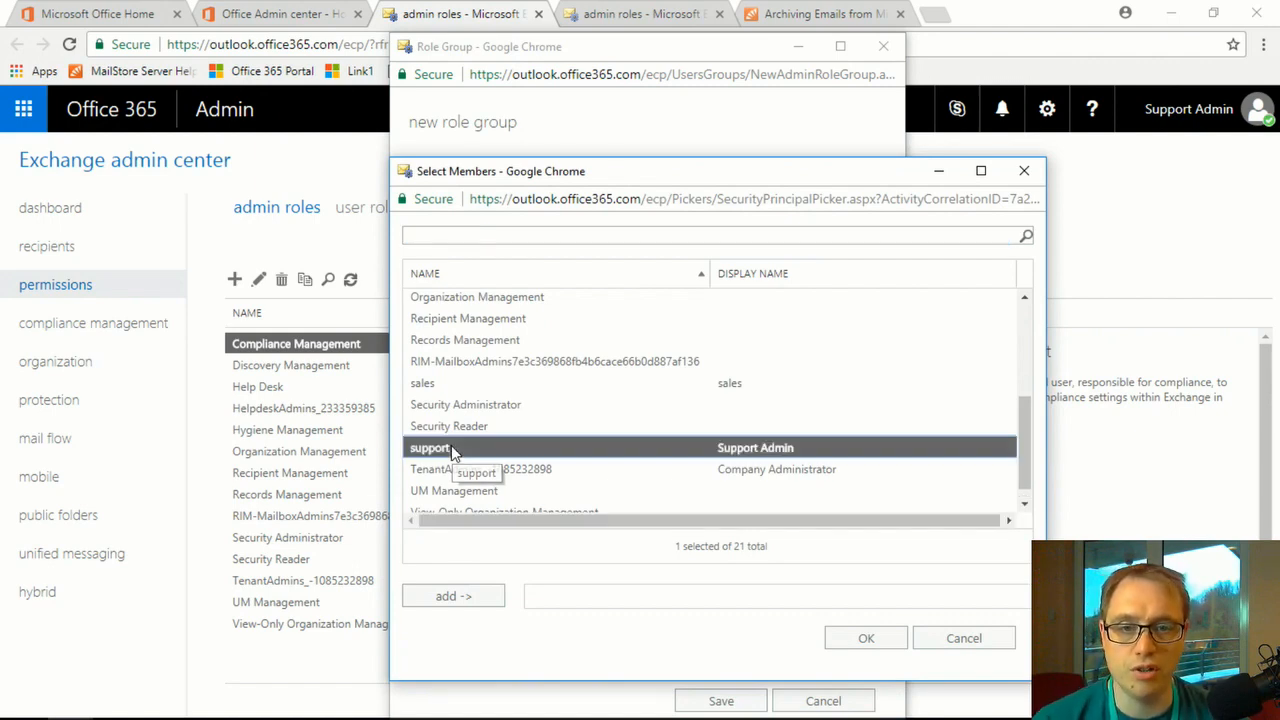
left_click(476, 597)
left_click(857, 640)
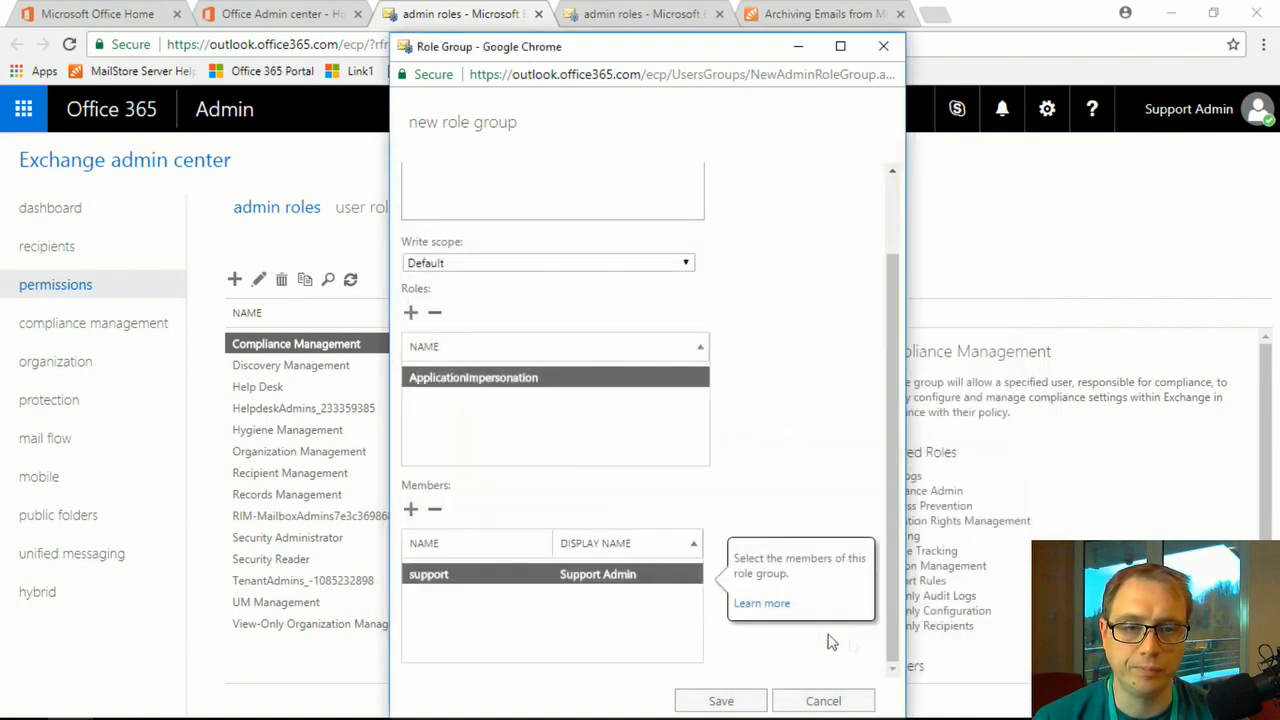
left_click(725, 701)
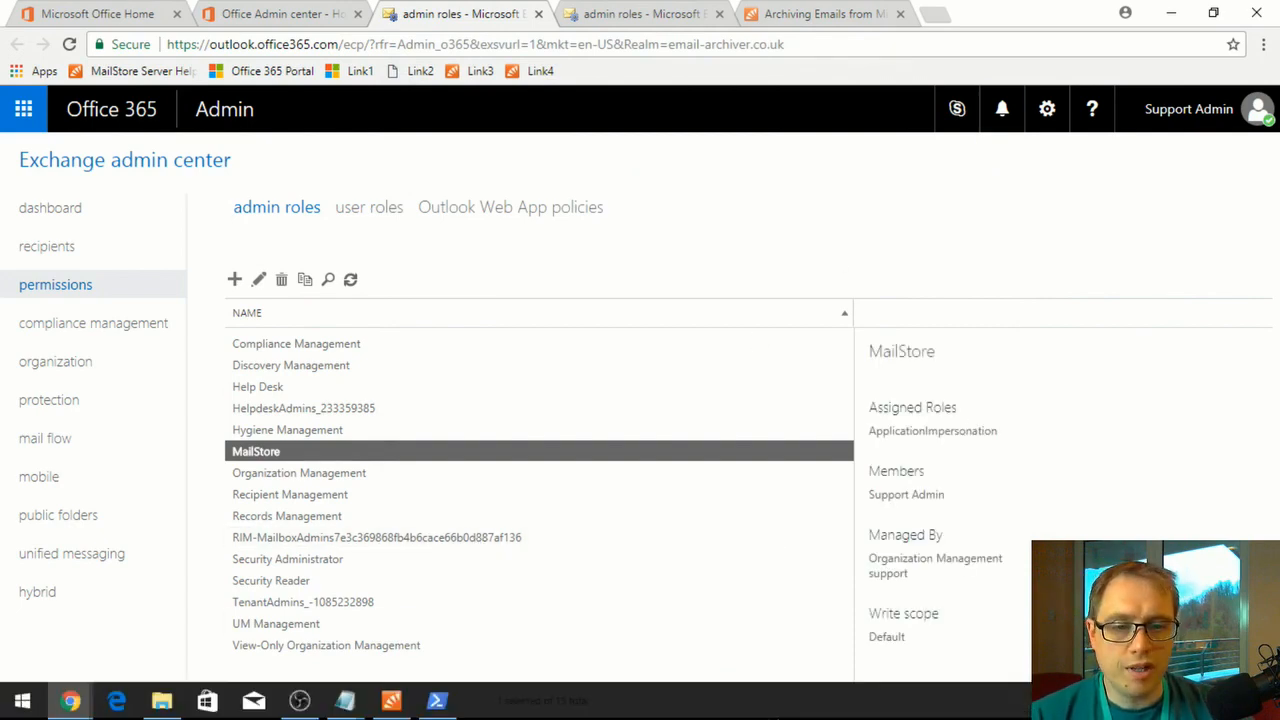
Switch to MailStore Server and start a Microsoft Exchange archiving profile for multiple mailboxes.
left_click(396, 702)
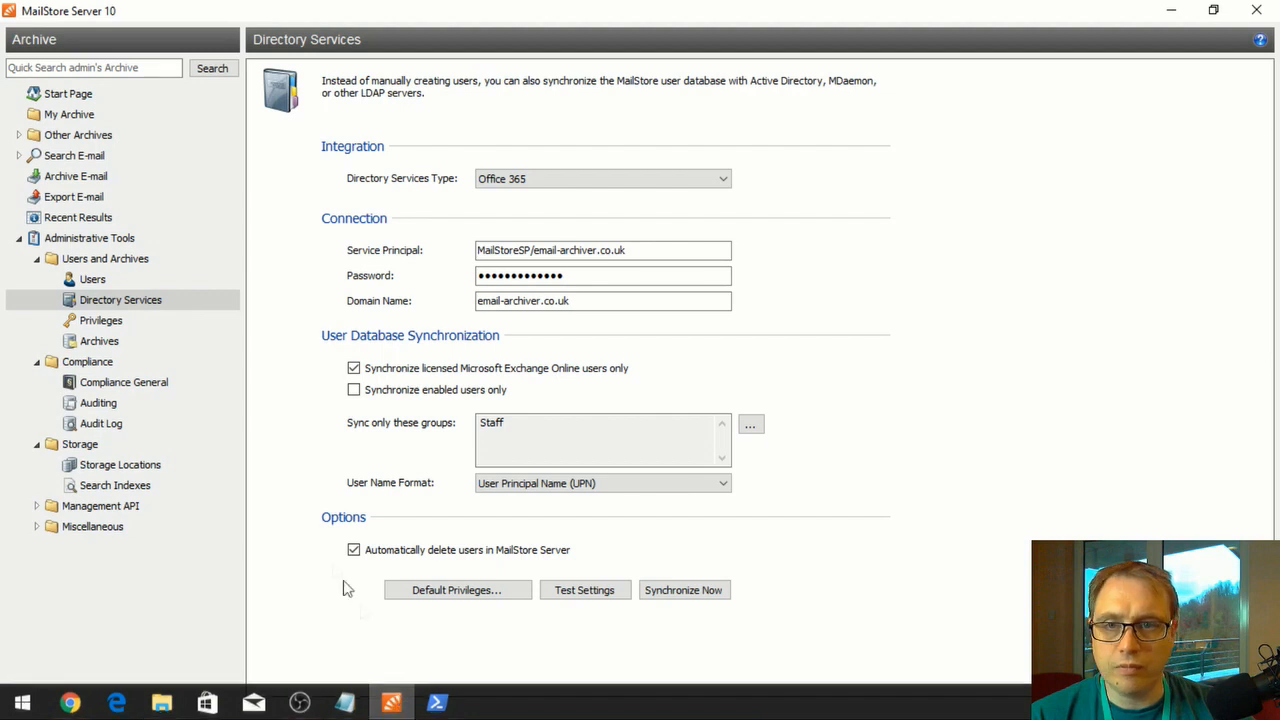
left_click(75, 177)
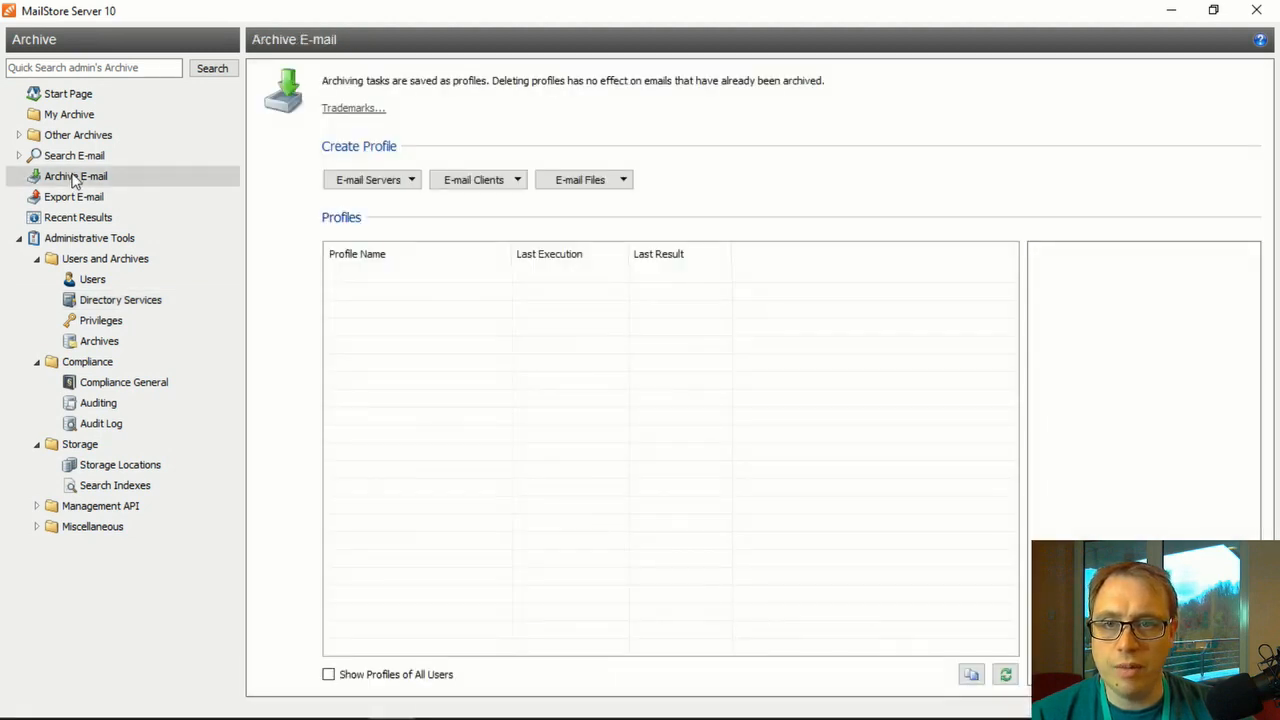
left_click(400, 186)
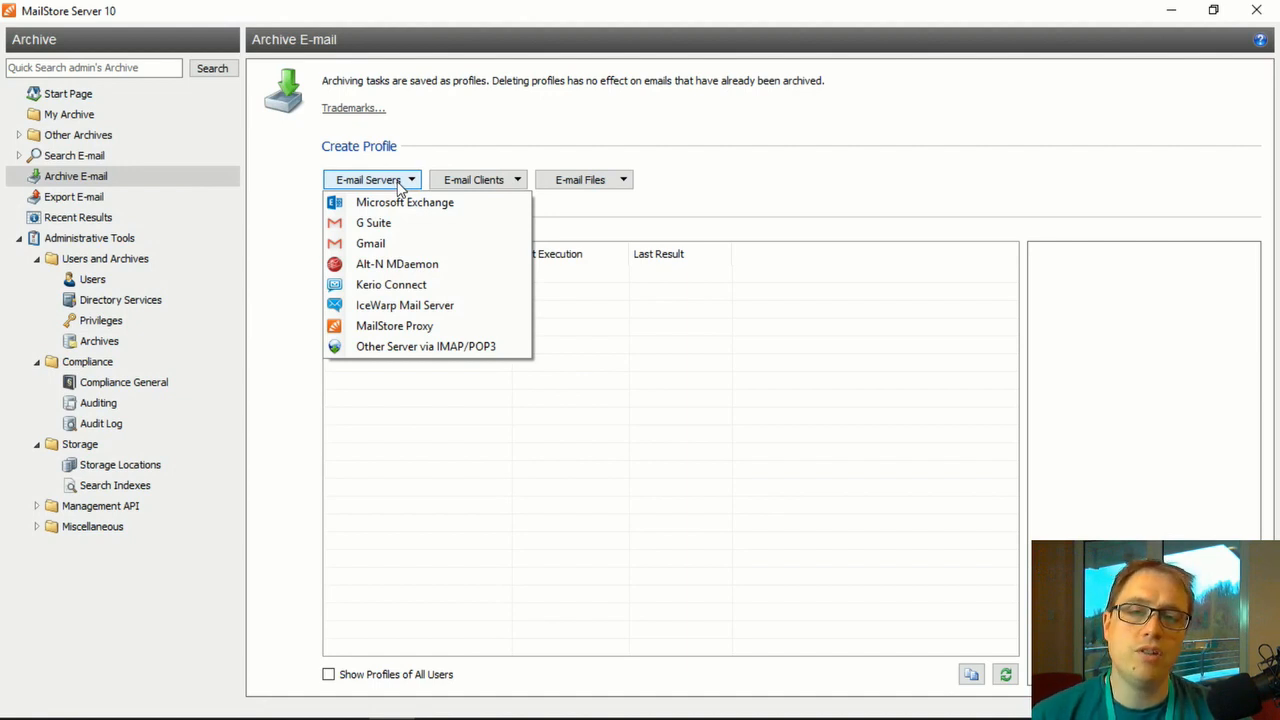
left_click(443, 207)
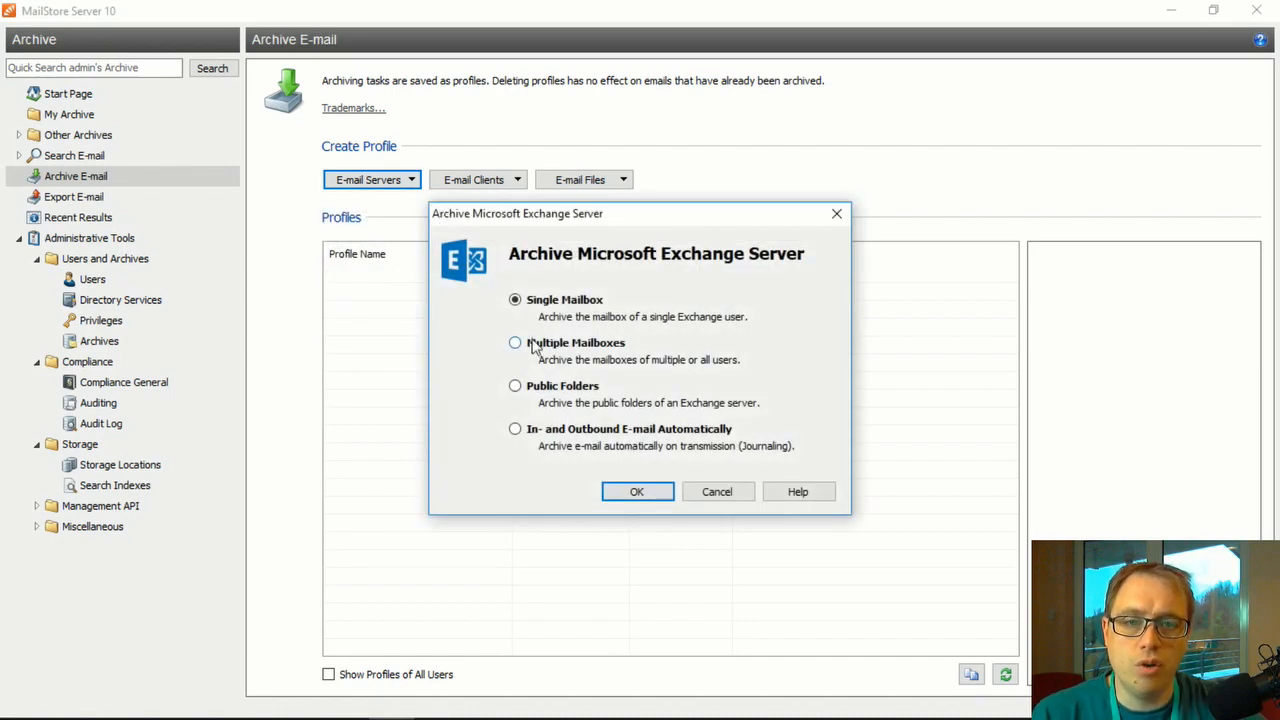
left_click(535, 347)
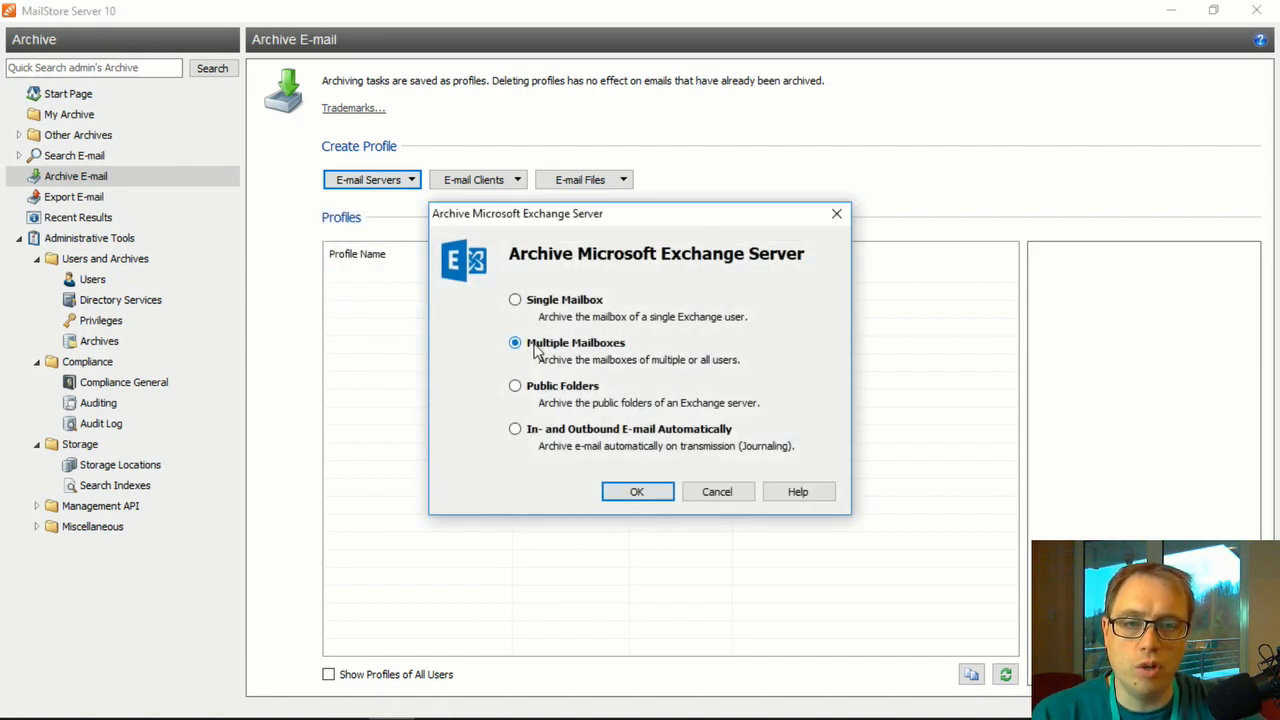
left_click(657, 491)
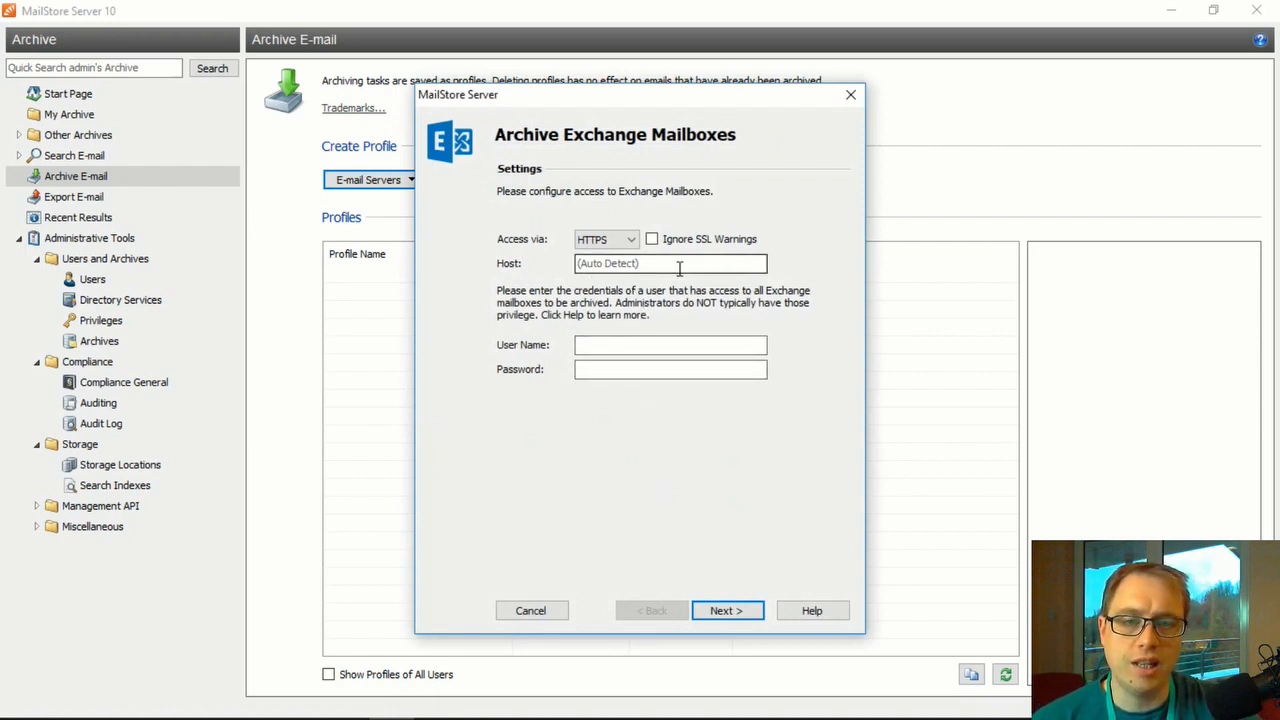
Enter the service account's user name and password for Exchange access, and review the folder selection without changing it.
left_click(656, 344)
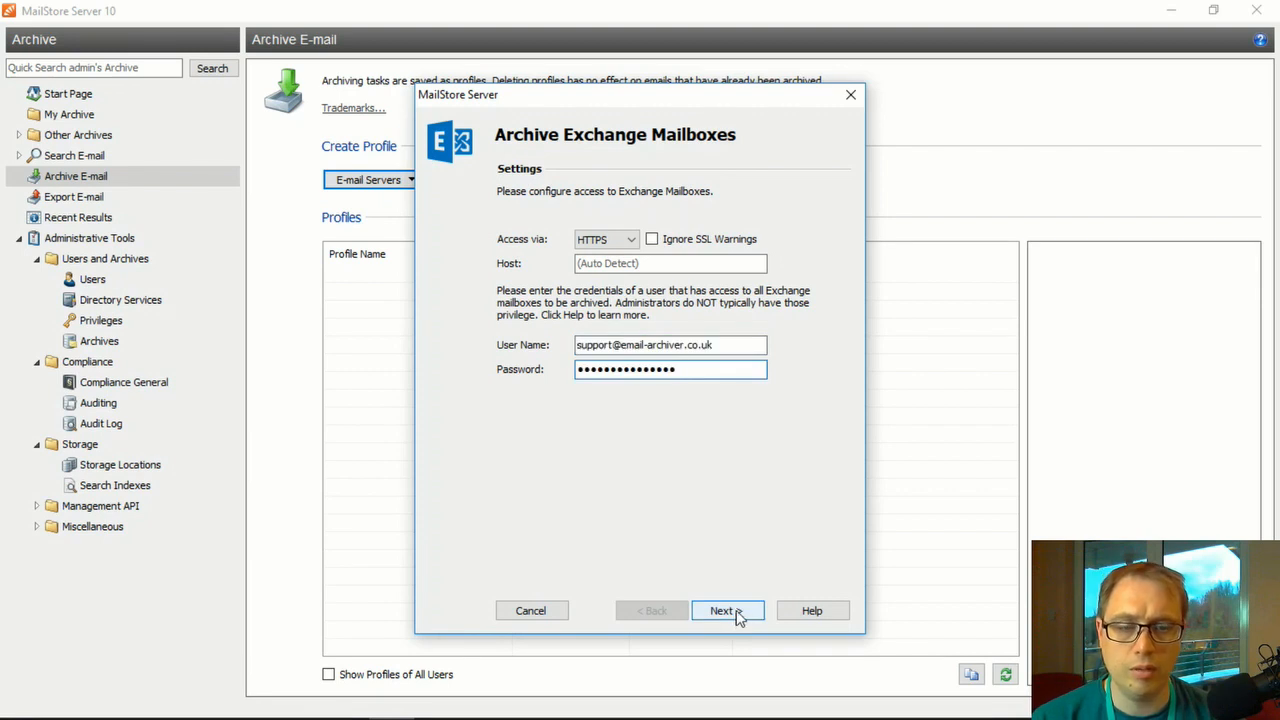
left_click(733, 612)
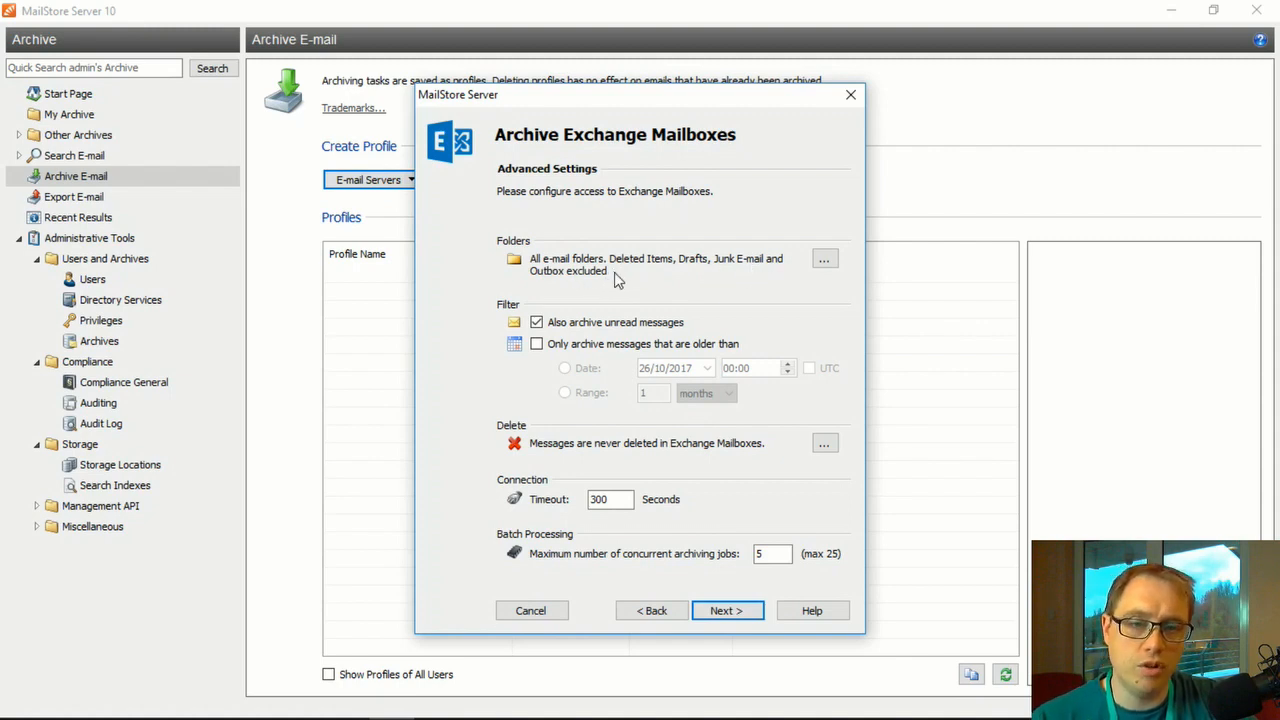
left_click(828, 262)
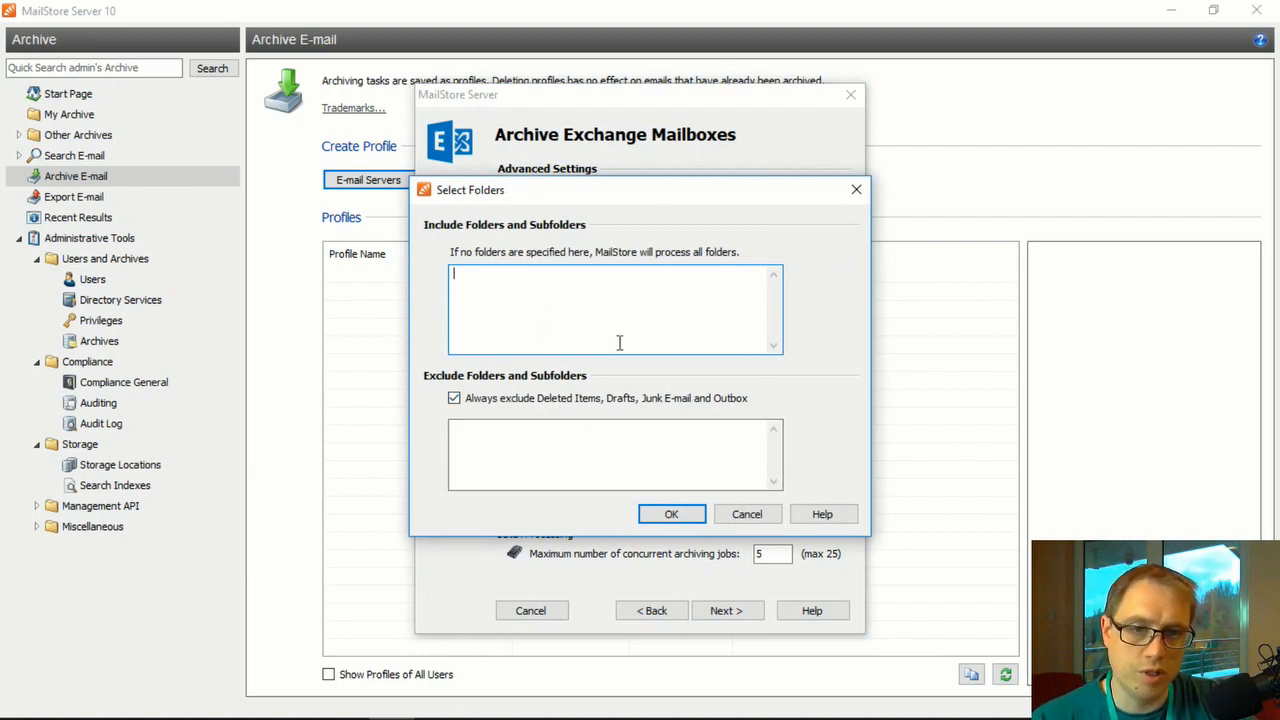
left_click(735, 519)
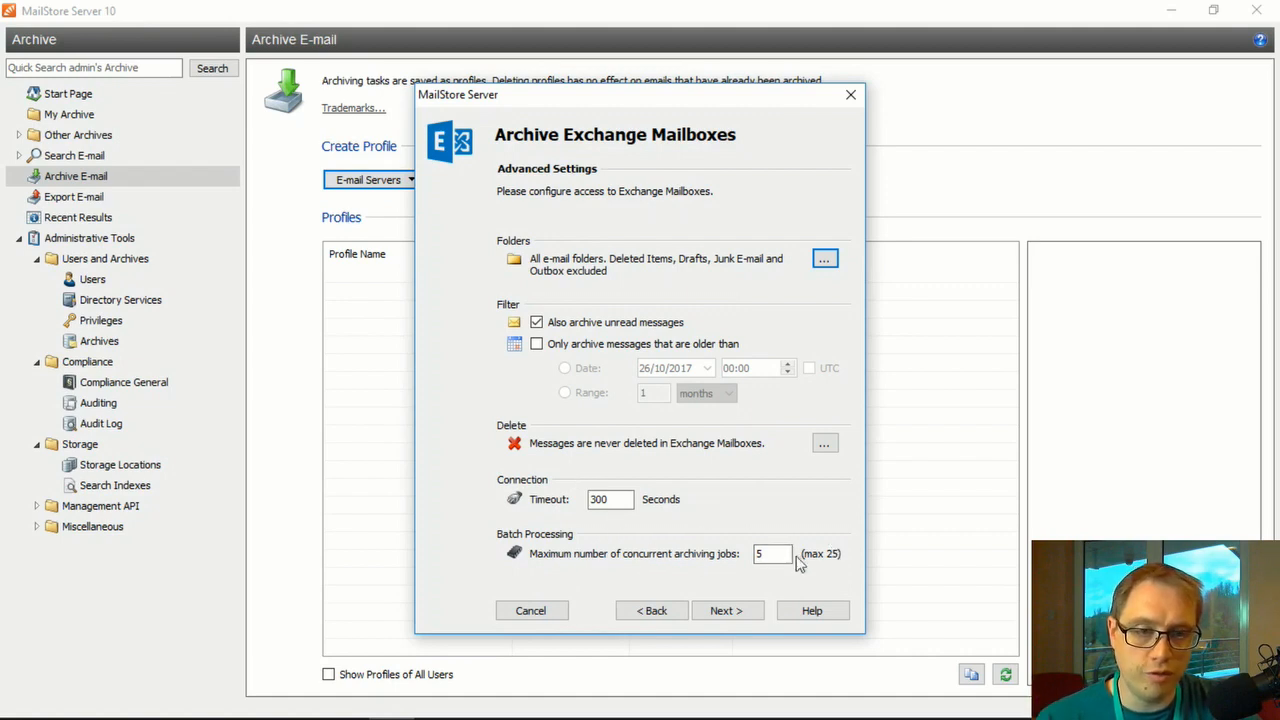
Accept the advanced settings and archive all users with a configured e-mail address, synchronizing with Directory Services before archiving.
left_click(742, 612)
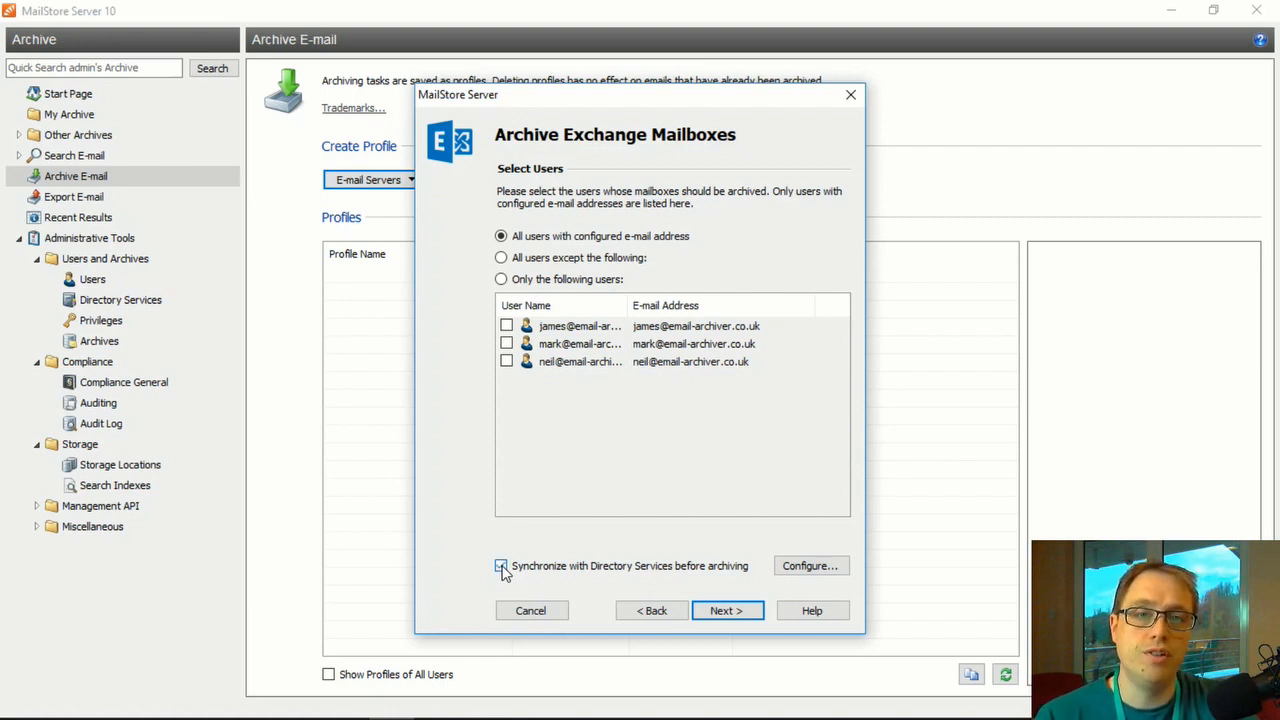
left_click(501, 566)
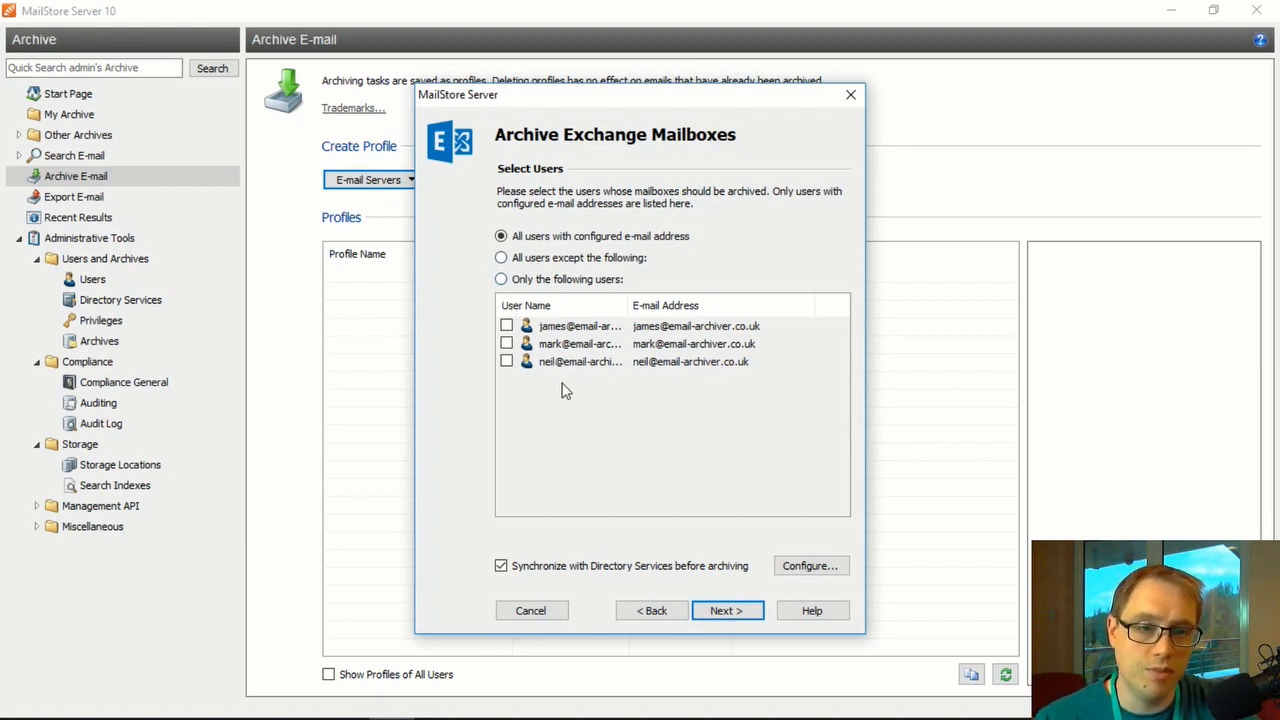
left_click(727, 618)
Name the archiving profile Office 365 User Mailboxes, finish and run it, and close the progress view.
left_click(701, 248)
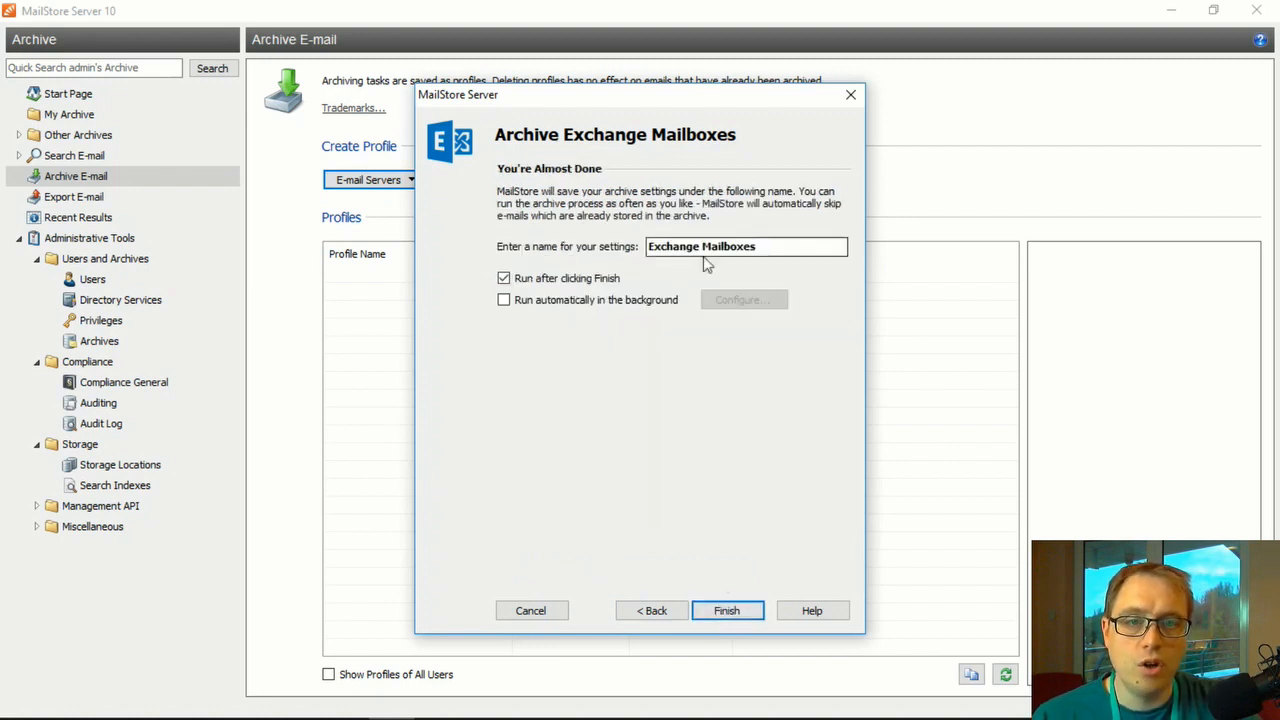
left_click_drag(701, 248, 614, 251)
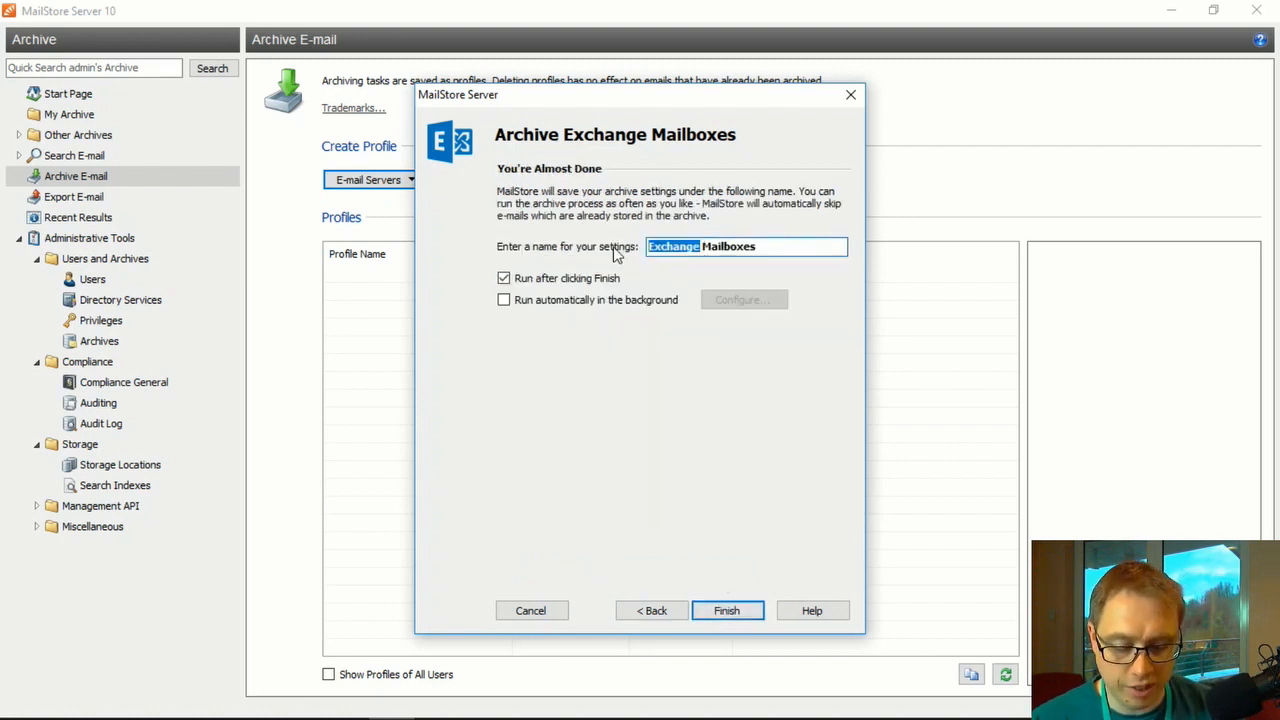
type("Office")
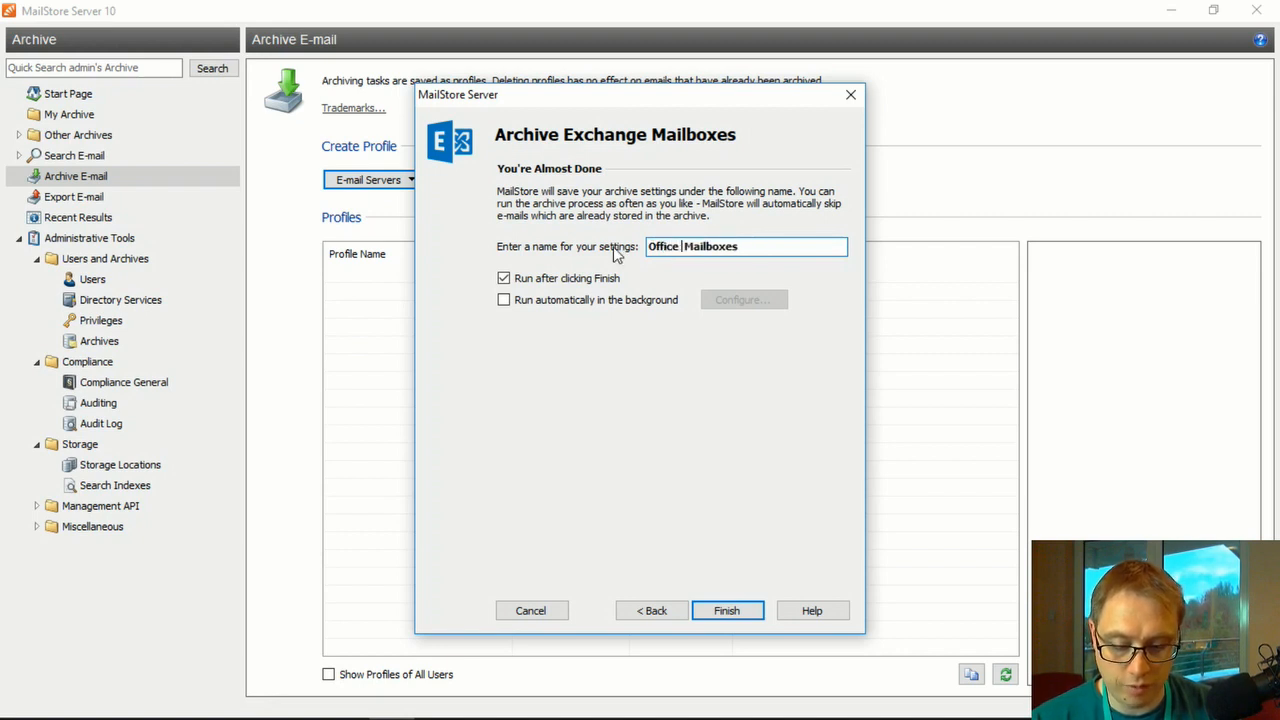
type(" 365 User")
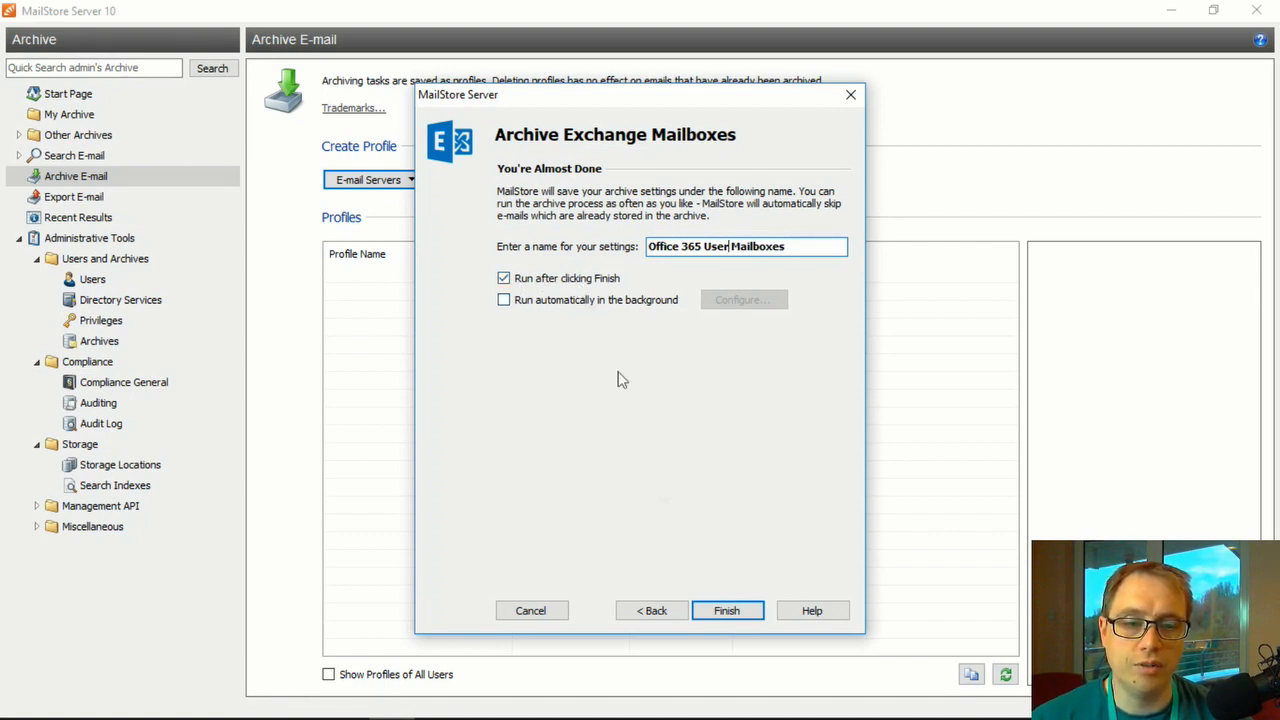
left_click(727, 612)
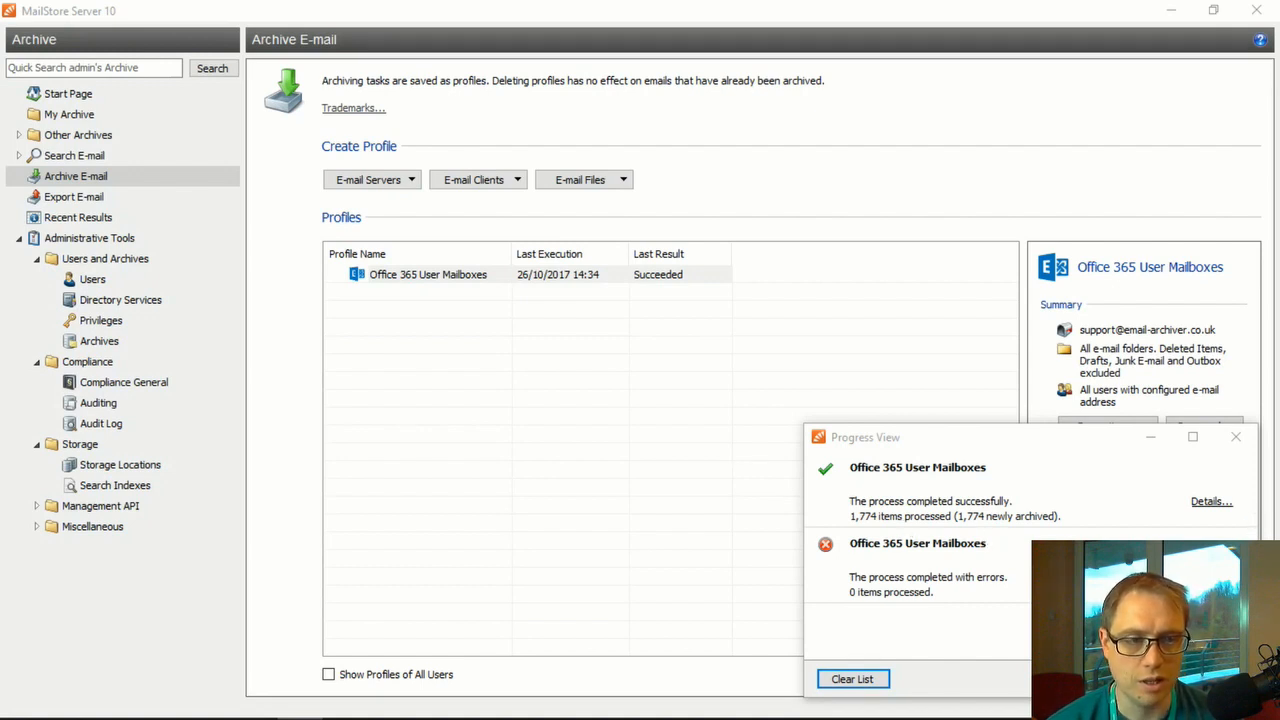
left_click(1208, 679)
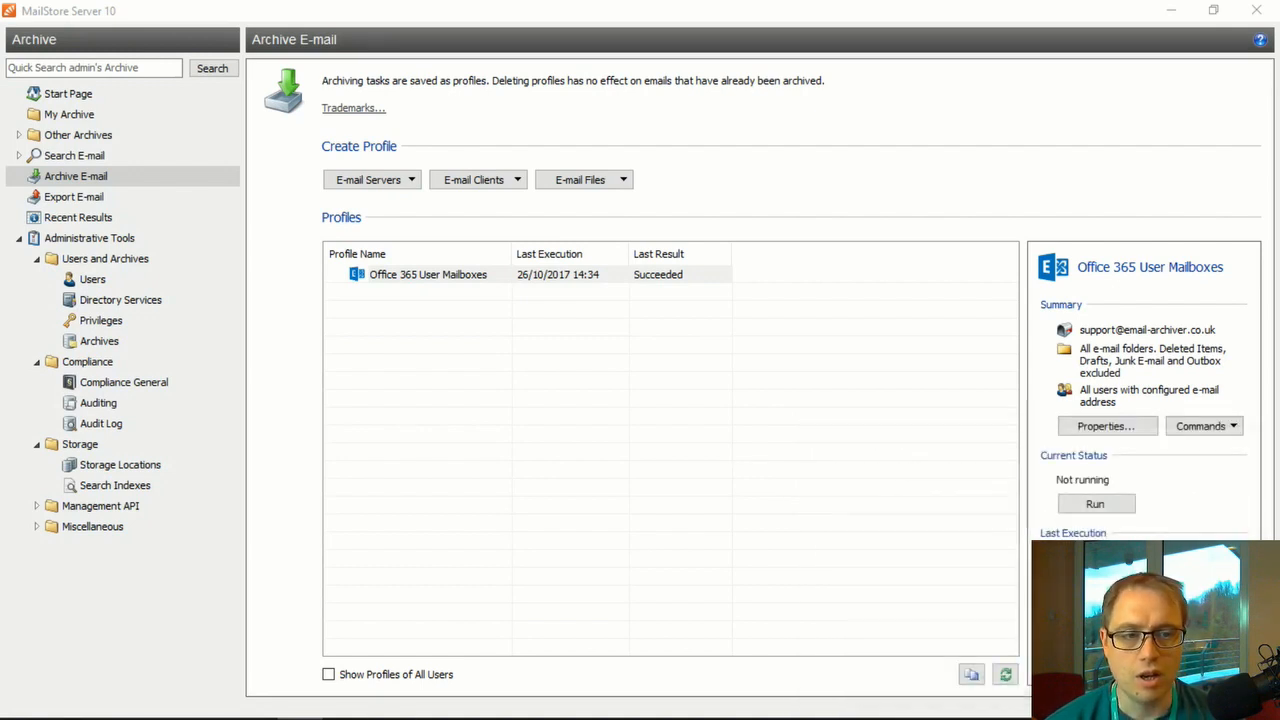
Set the Office 365 User Mailboxes profile to run automatically with a wait of 3600 seconds between executions.
right_click(383, 281)
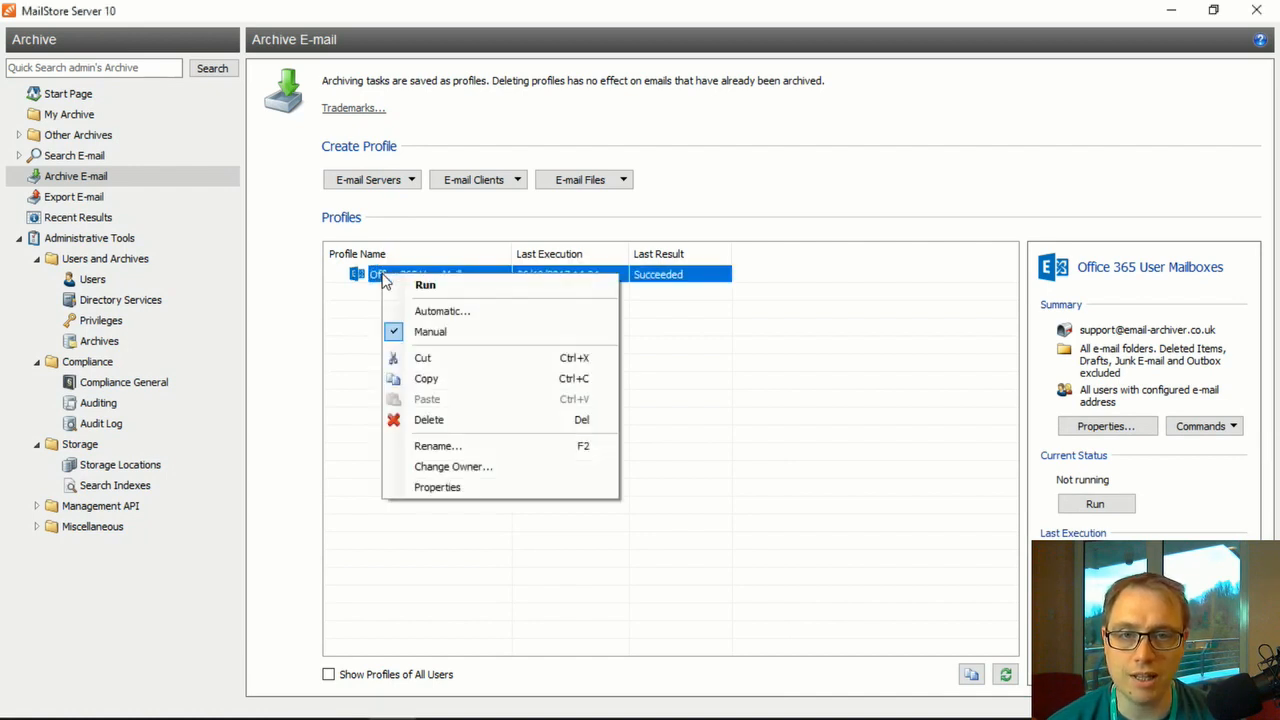
left_click(421, 314)
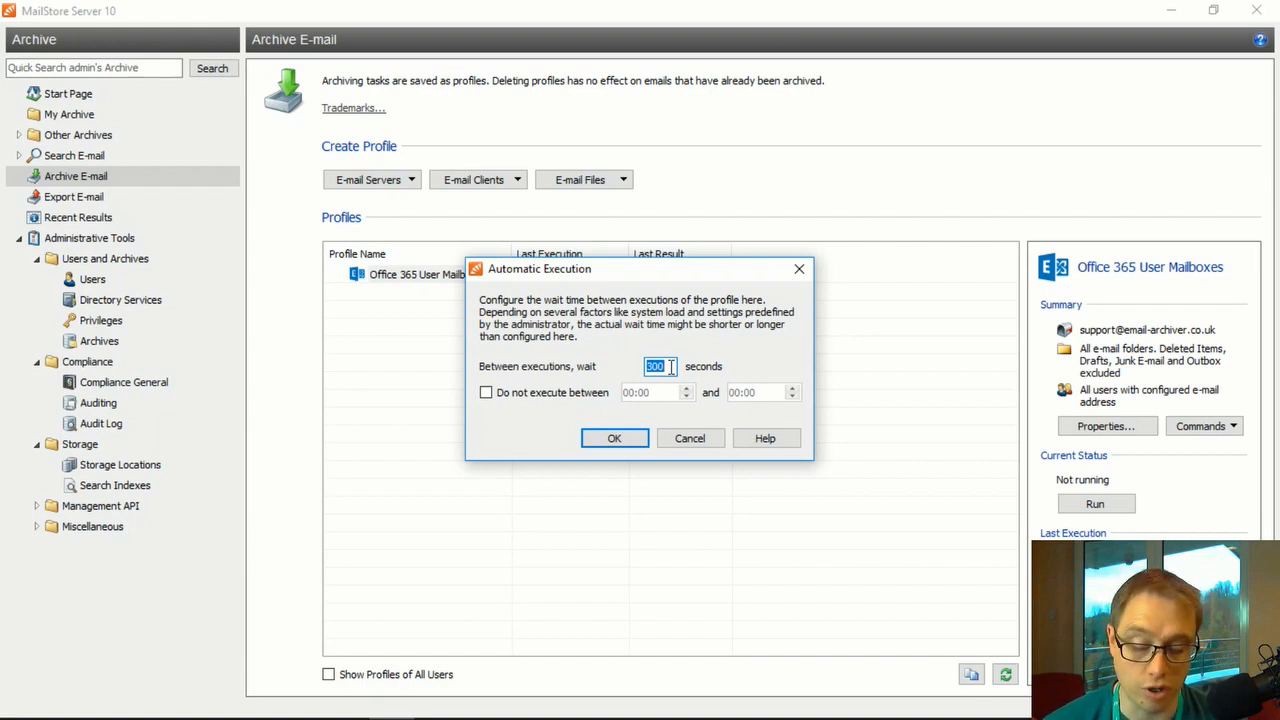
type("3600")
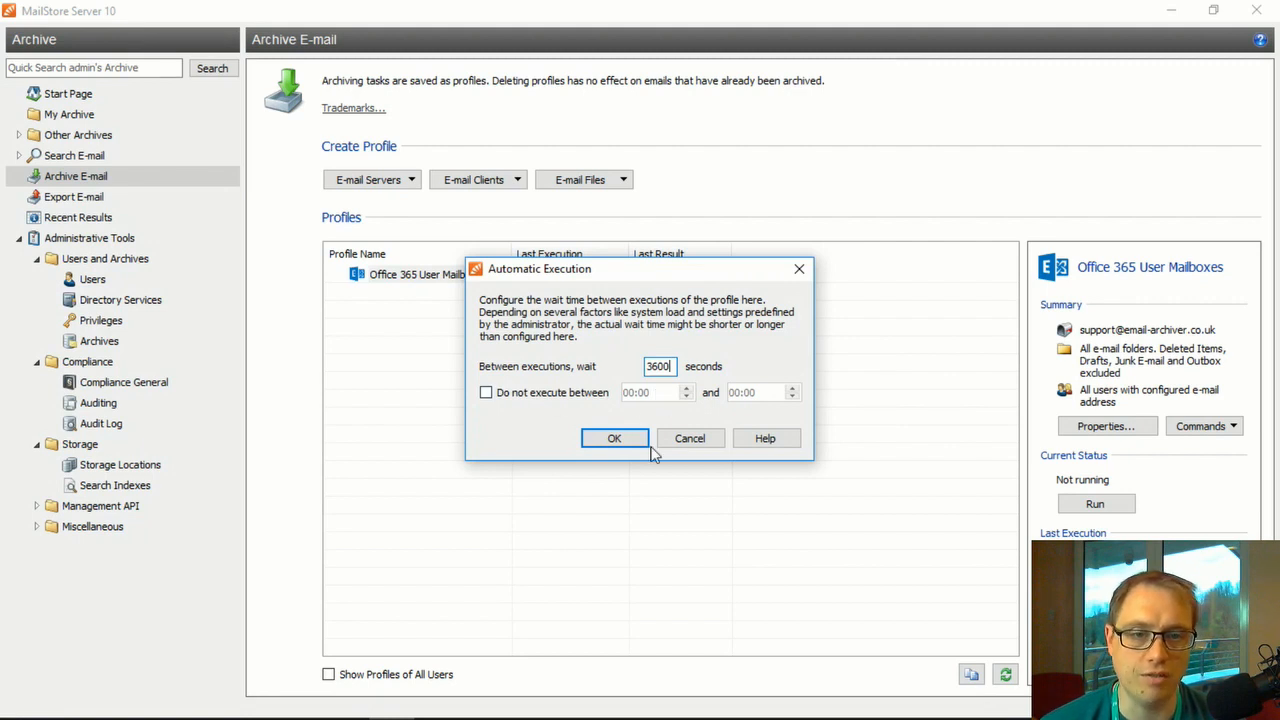
left_click(615, 440)
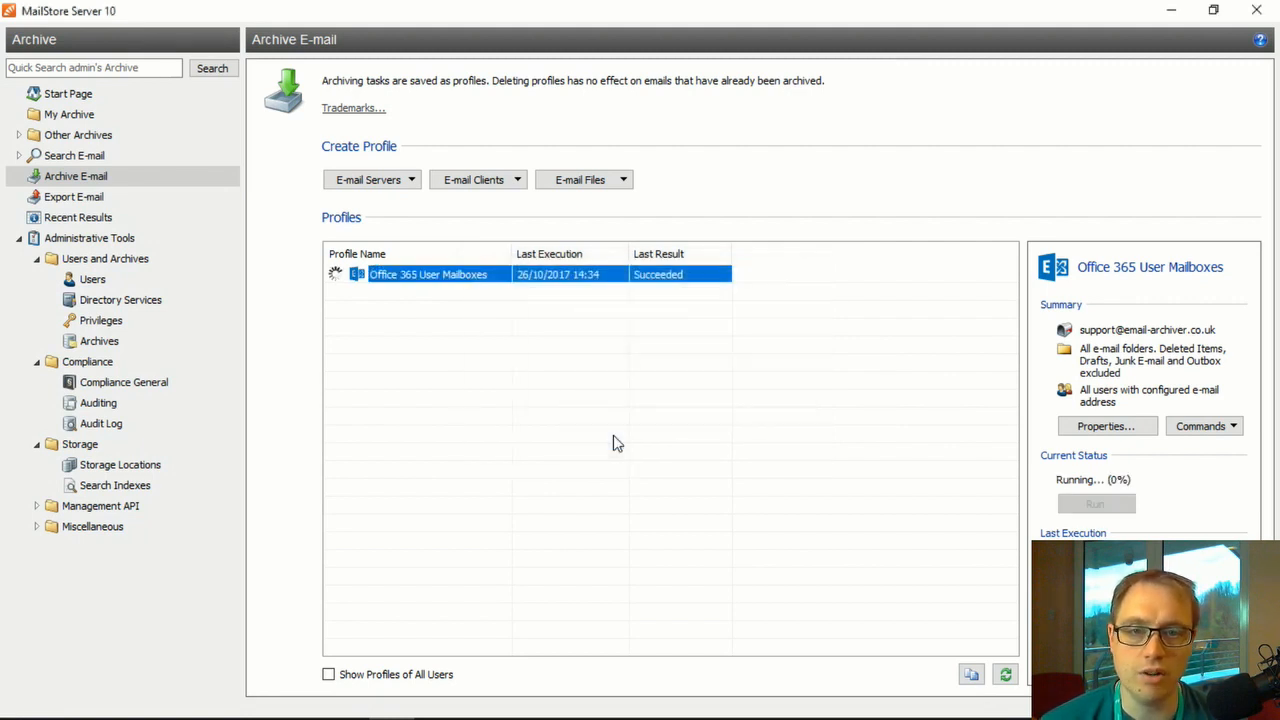